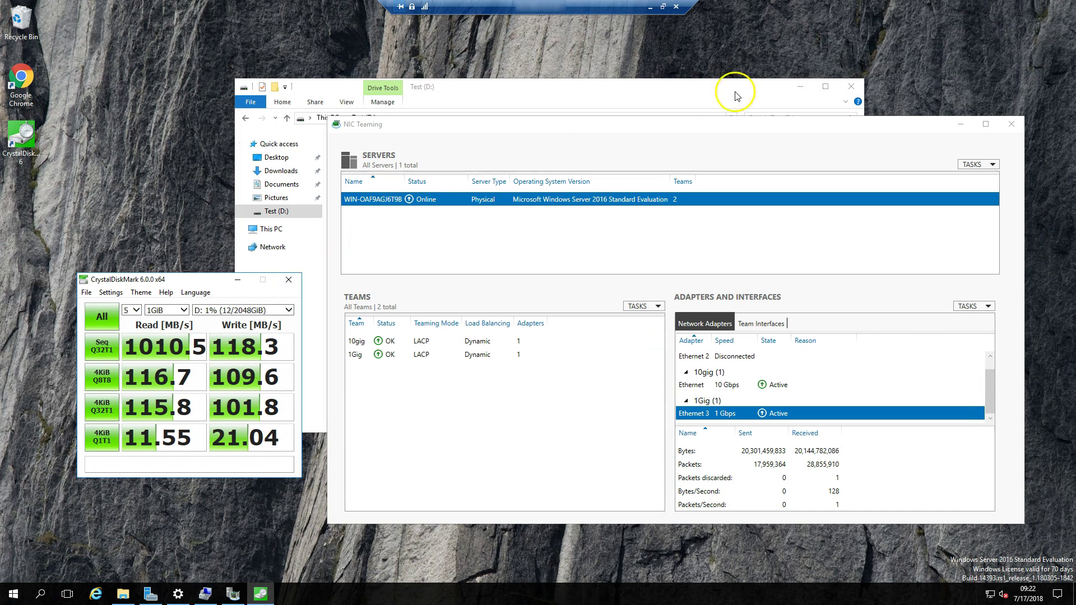
pyautogui.click(649, 7)
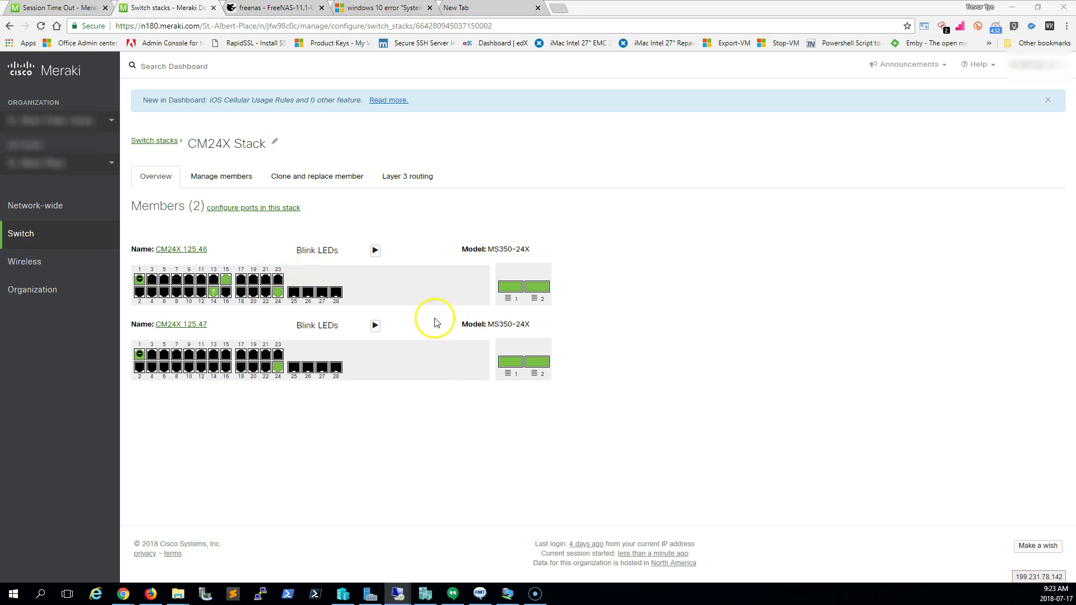
pyautogui.moveTo(119, 263)
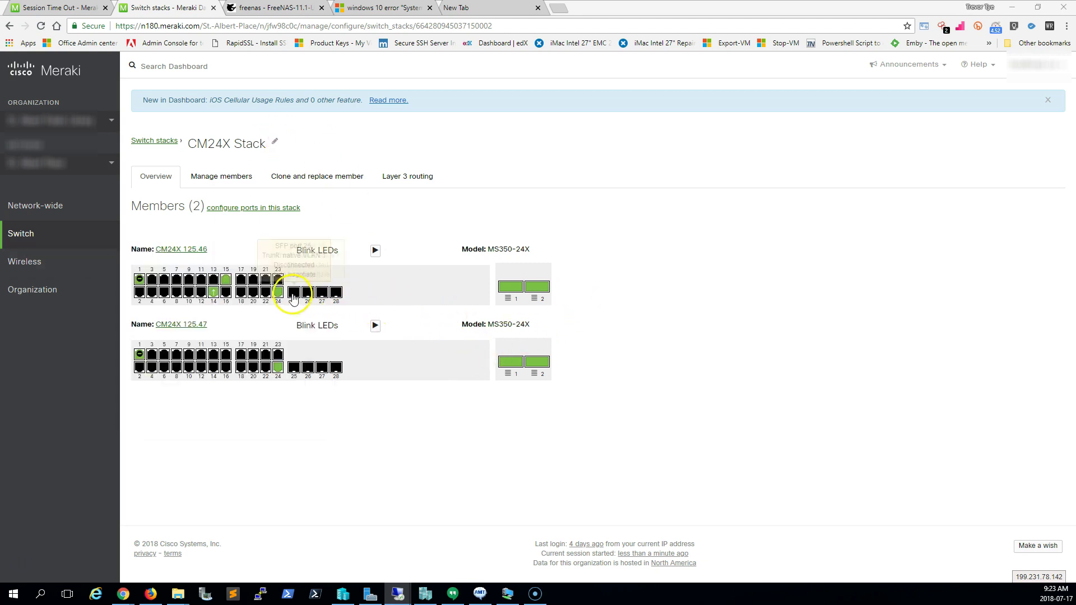
pyautogui.moveTo(278, 294)
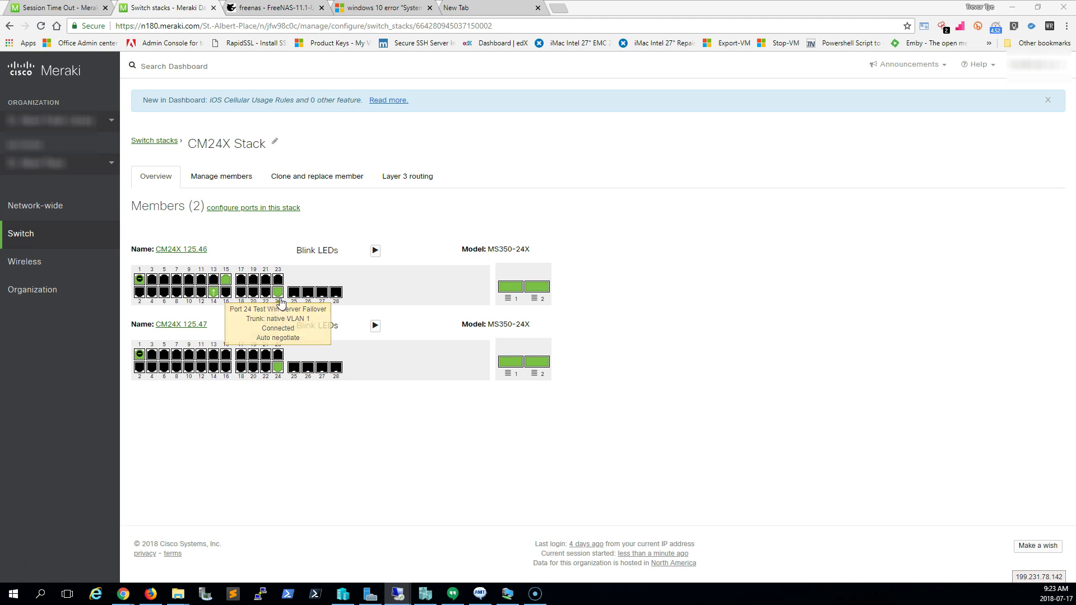
pyautogui.click(140, 356)
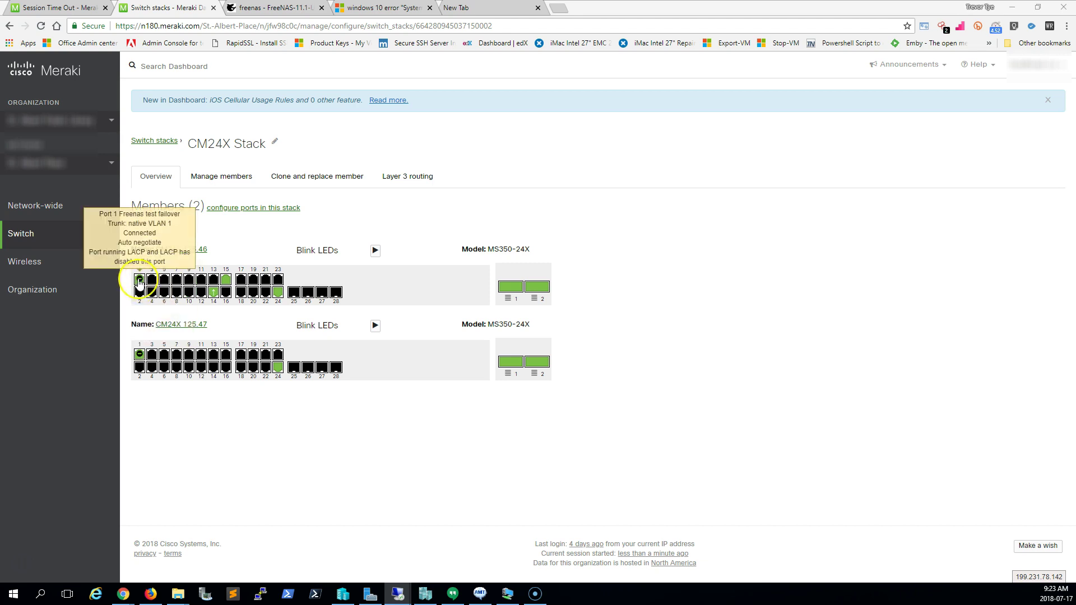
pyautogui.click(140, 280)
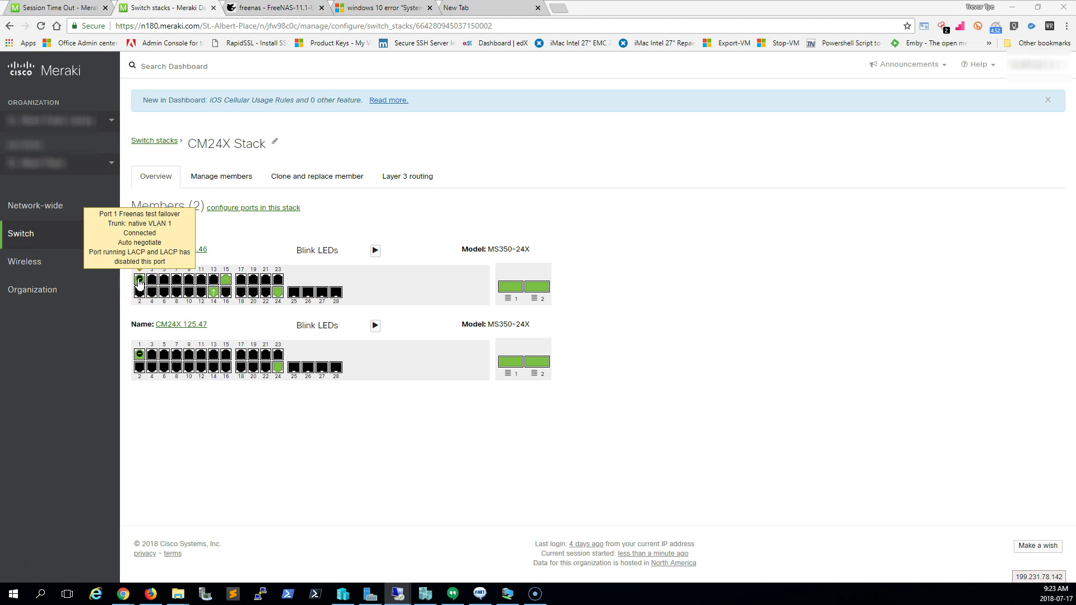
pyautogui.click(279, 369)
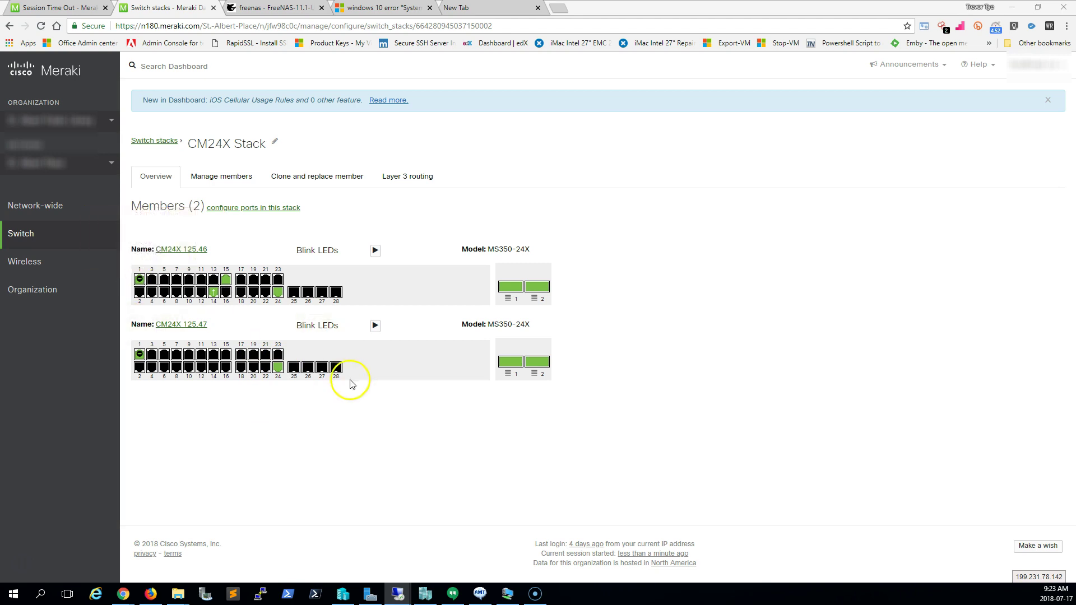
pyautogui.moveTo(280, 371)
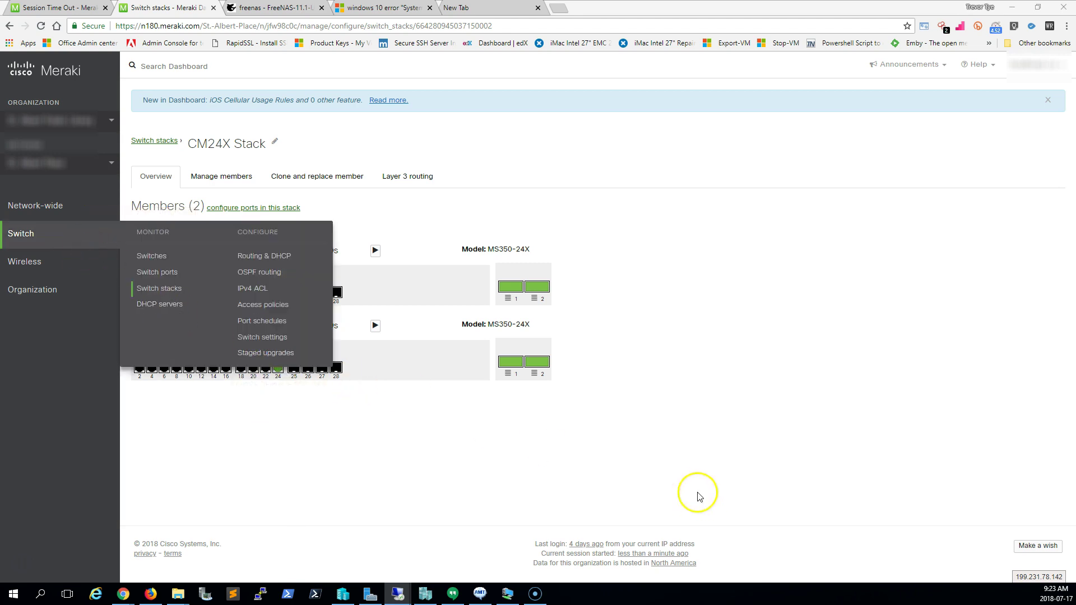
pyautogui.moveTo(140, 279)
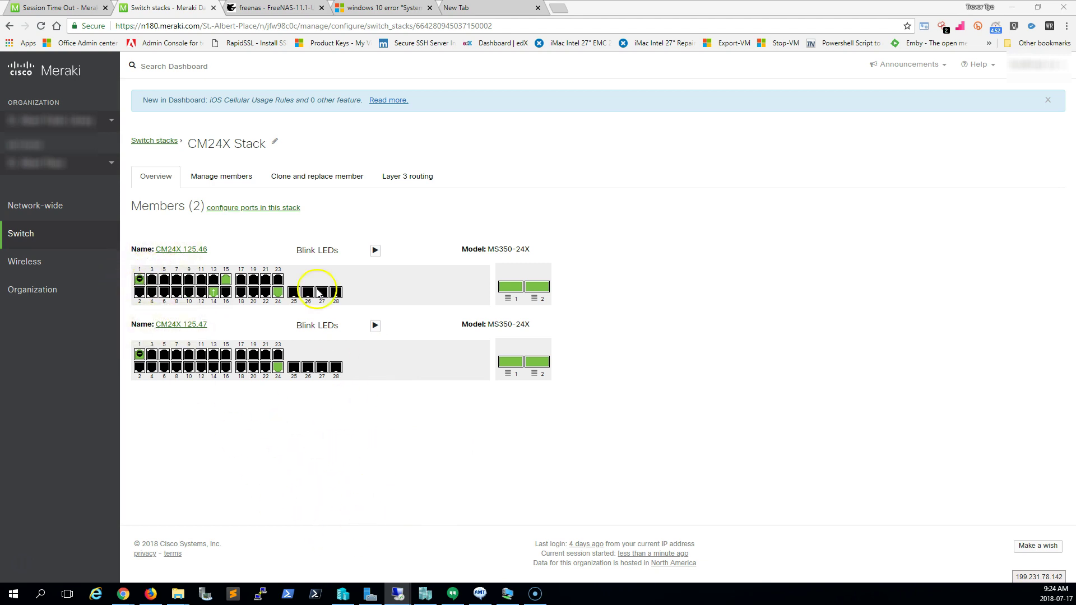
pyautogui.click(259, 9)
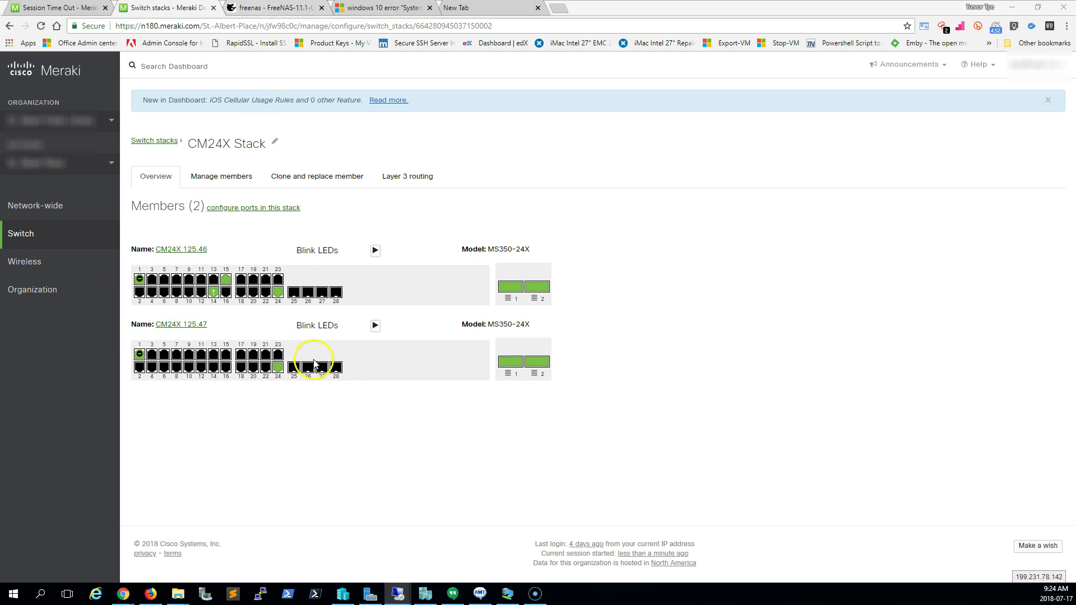
pyautogui.click(274, 7)
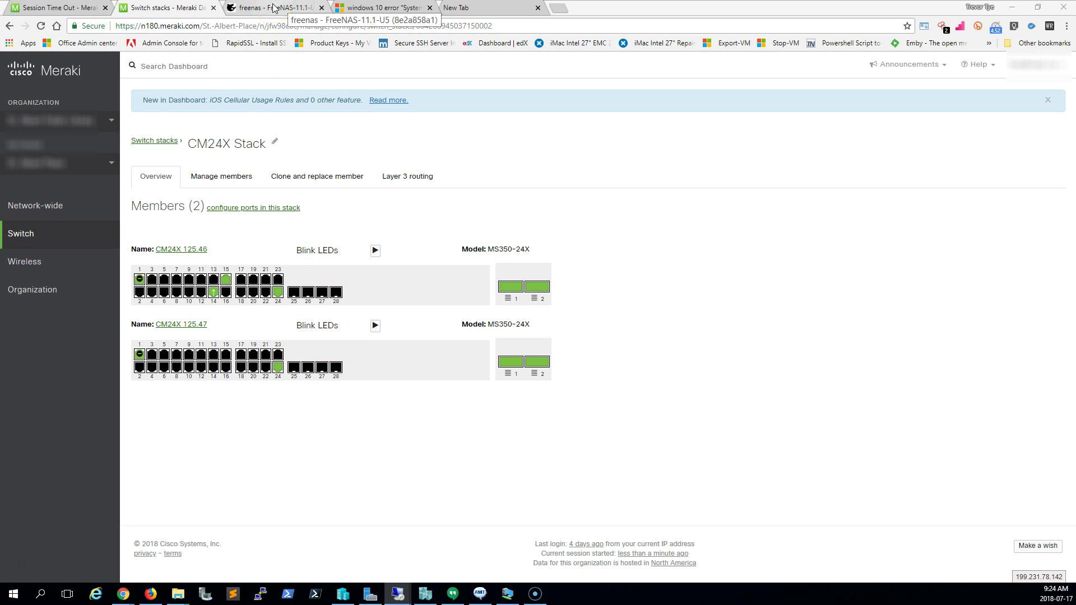
# - Check the FreeNAS Reporting > Disk graphs, then list the storage volumes with the jails and test datasets
pyautogui.click(274, 8)
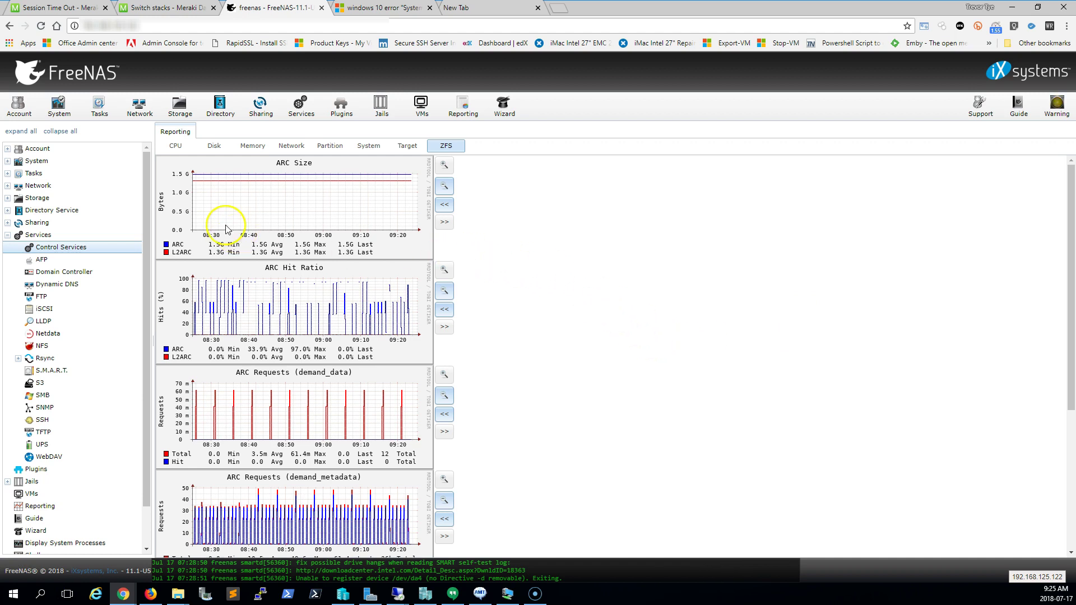
pyautogui.click(214, 147)
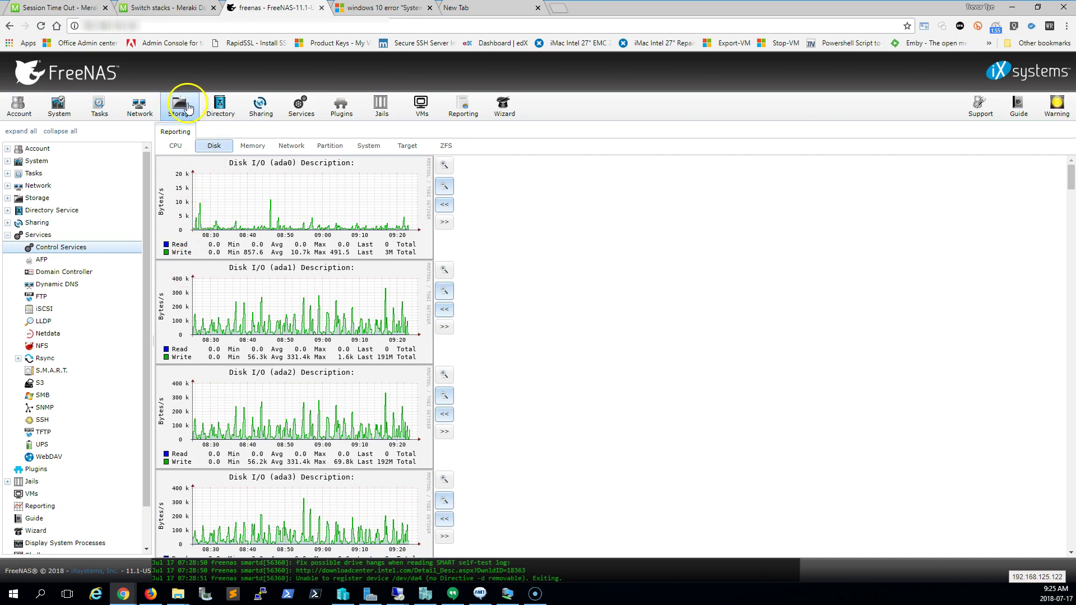
pyautogui.click(188, 107)
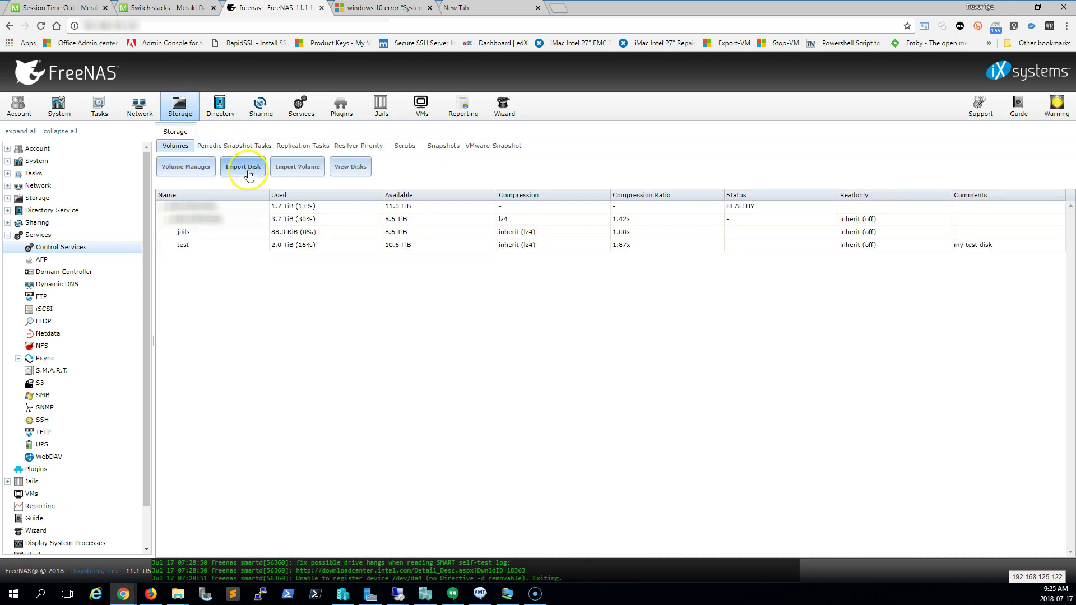
pyautogui.click(356, 167)
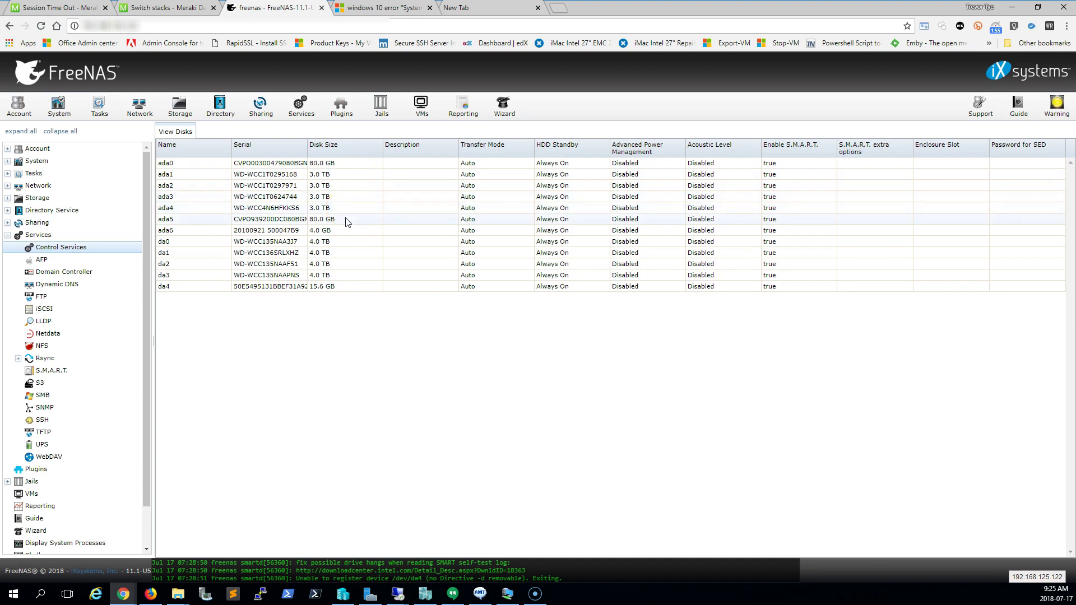
pyautogui.moveTo(352, 202); pyautogui.dragTo(353, 173)
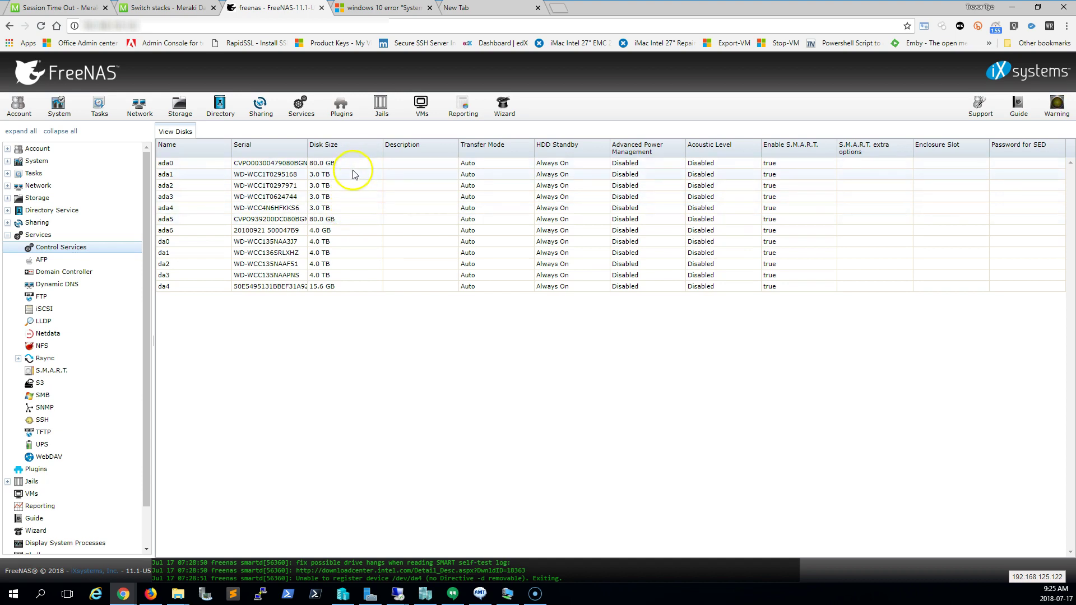
pyautogui.click(359, 287)
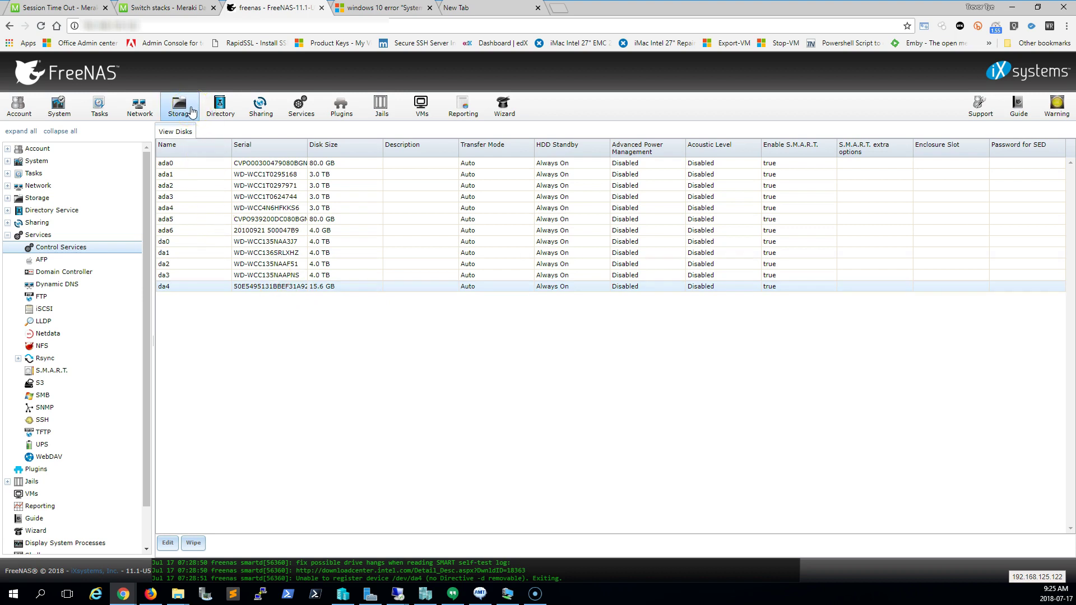
pyautogui.click(191, 112)
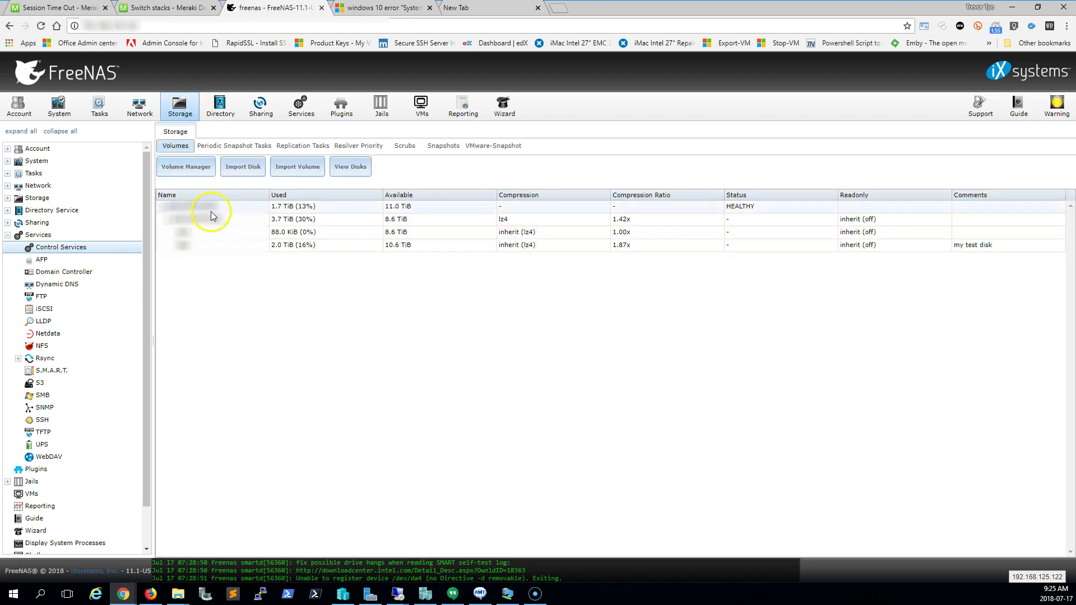
# - Confirm all pool devices are ONLINE in Volume Status, then view the ZFS graphs (ARC 1.5G, L2ARC 1.3G)
pyautogui.click(211, 207)
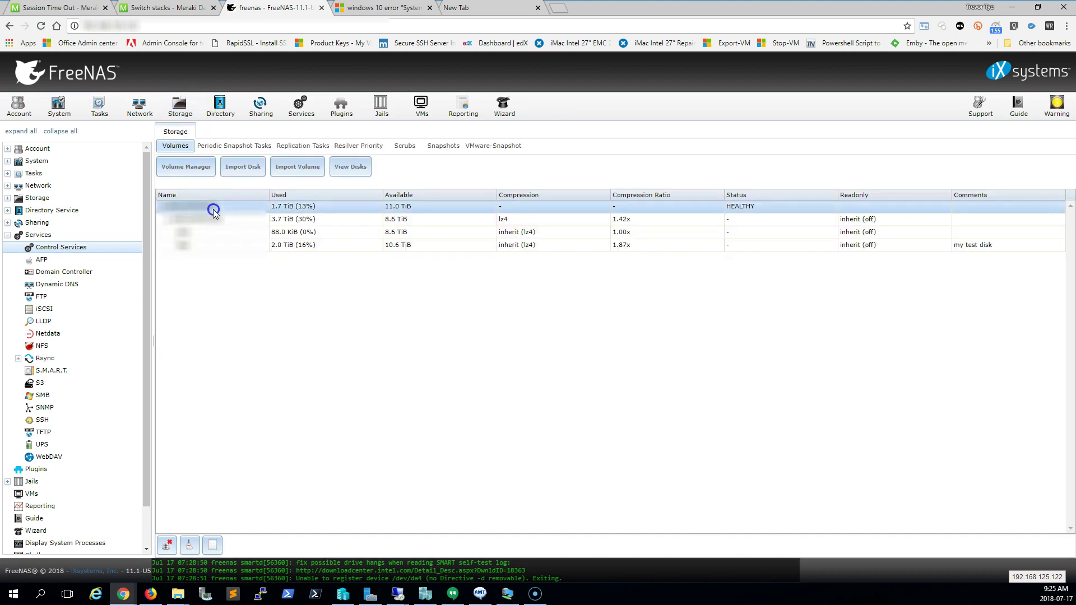
pyautogui.click(218, 545)
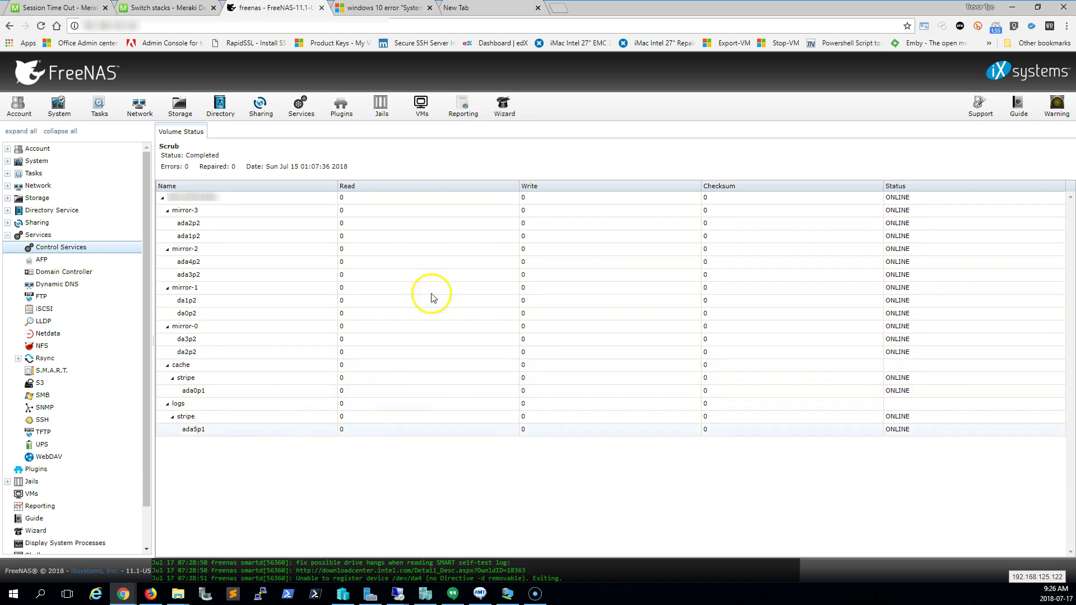
pyautogui.click(463, 106)
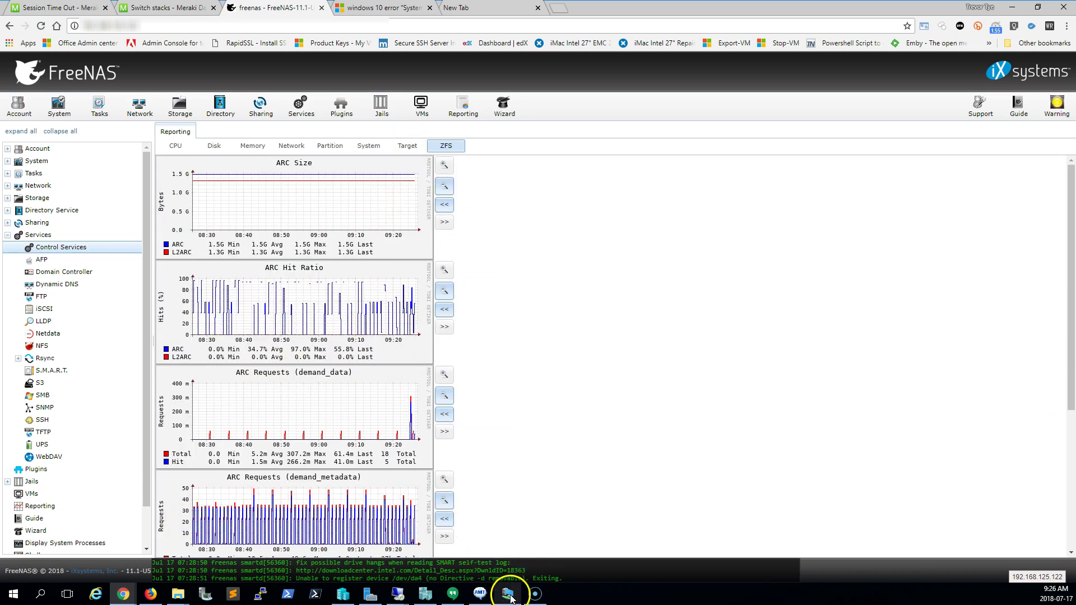
# - Check the CM24X Stack ports in Meraki, then resume the server session showing CrystalDiskMark's 1010.5 MB/s read
pyautogui.moveTo(511, 595)
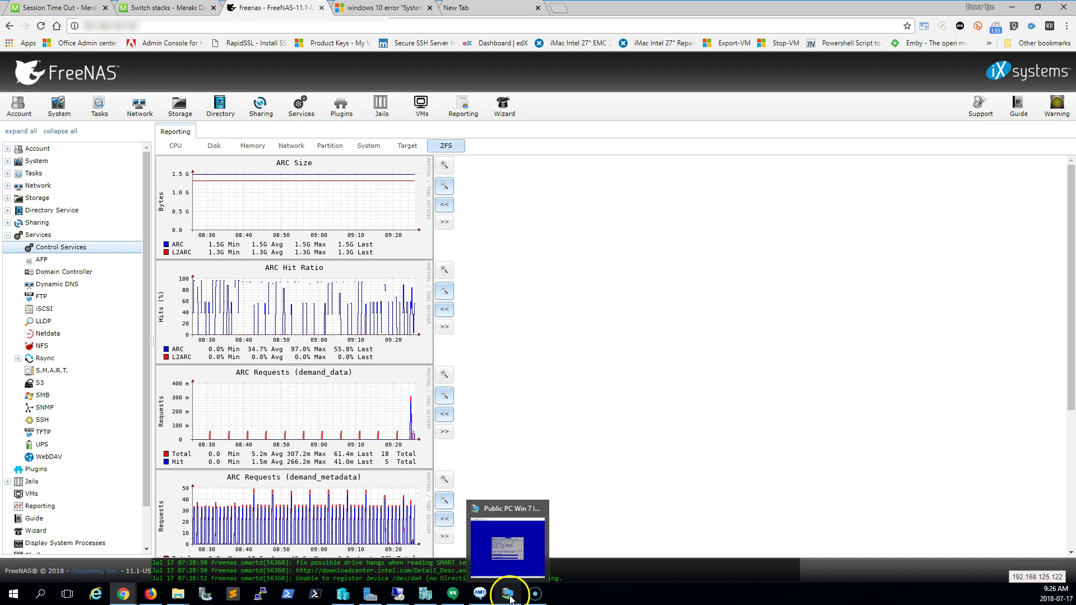
pyautogui.click(167, 8)
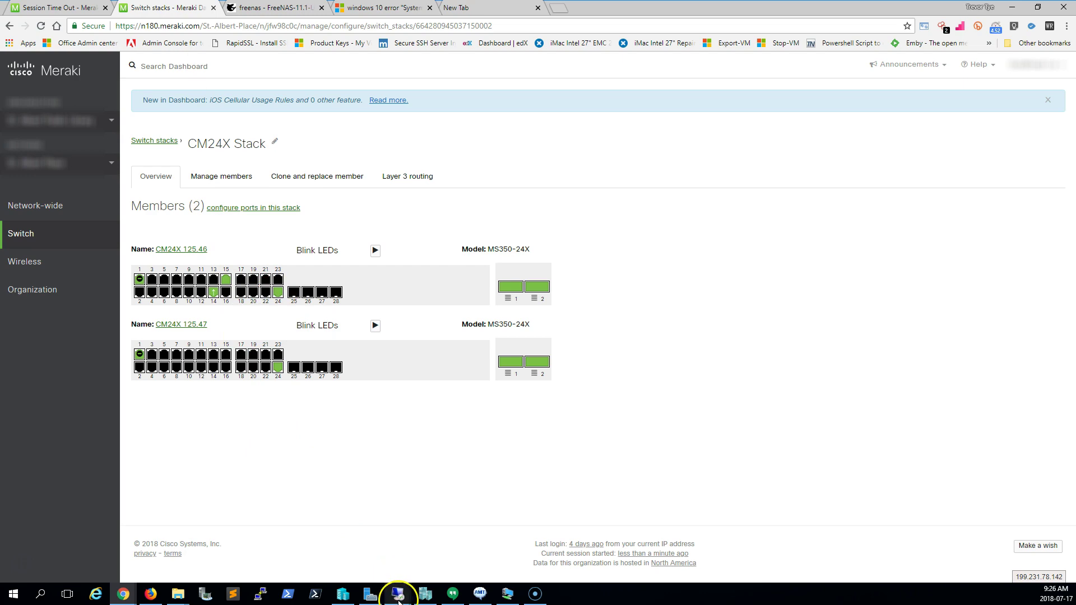
pyautogui.moveTo(398, 598)
pyautogui.click(416, 546)
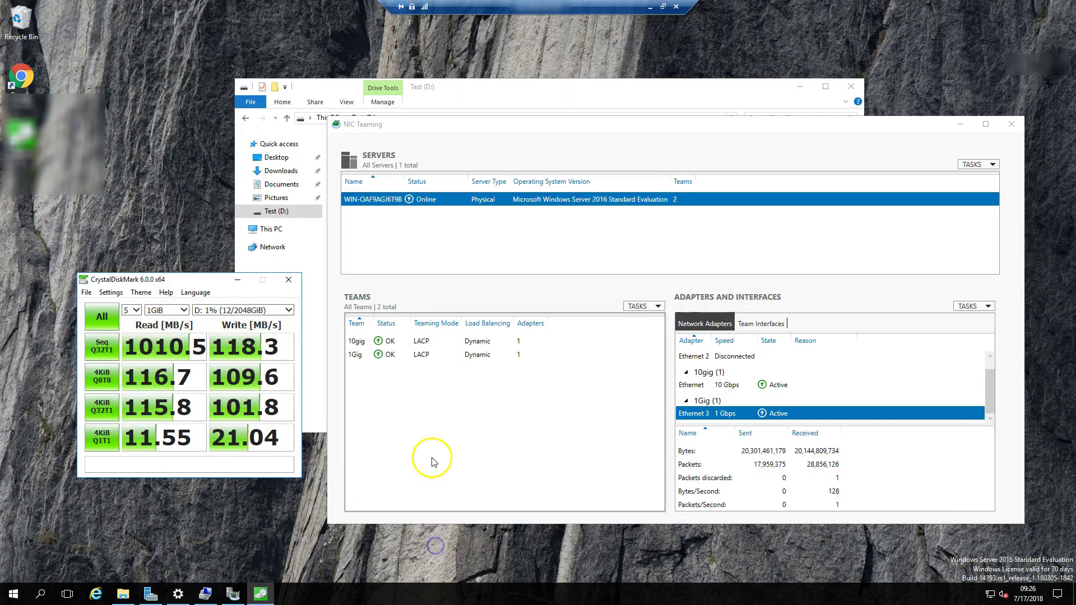
pyautogui.click(94, 317)
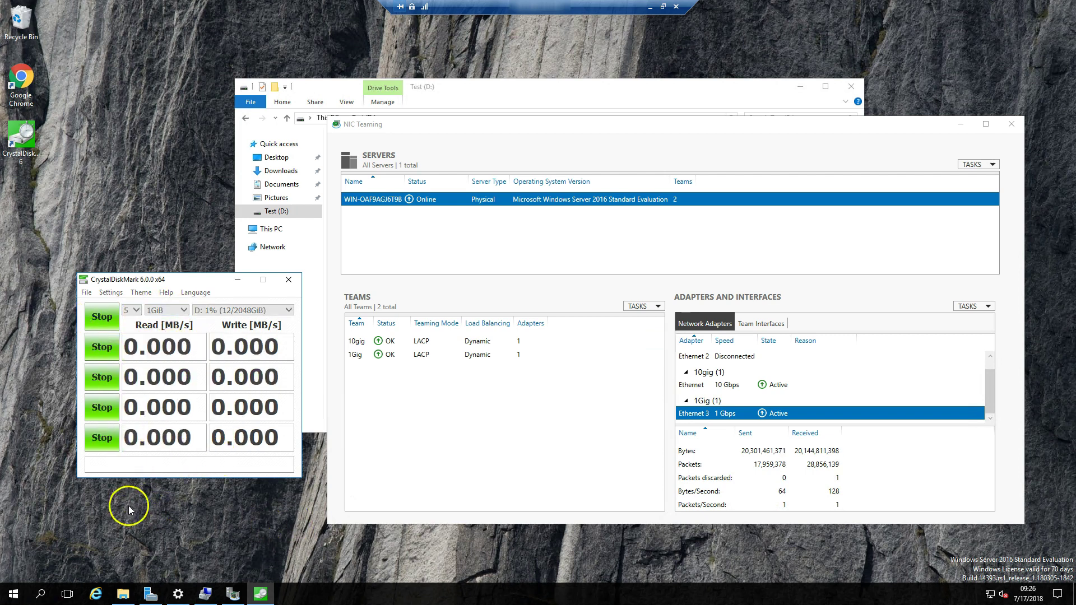
pyautogui.click(11, 595)
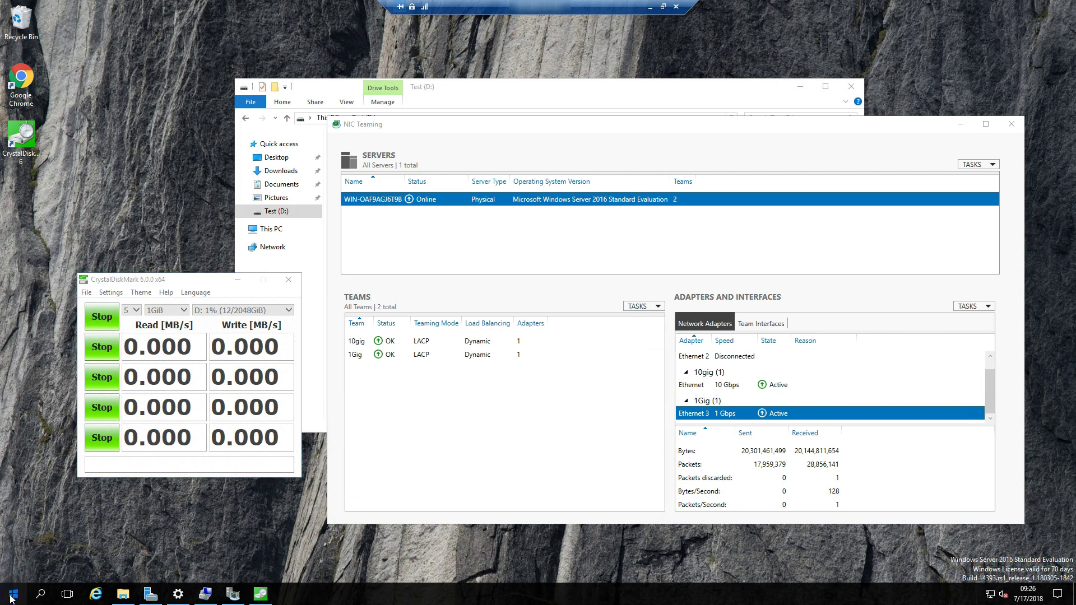
pyautogui.click(13, 596)
pyautogui.click(13, 596)
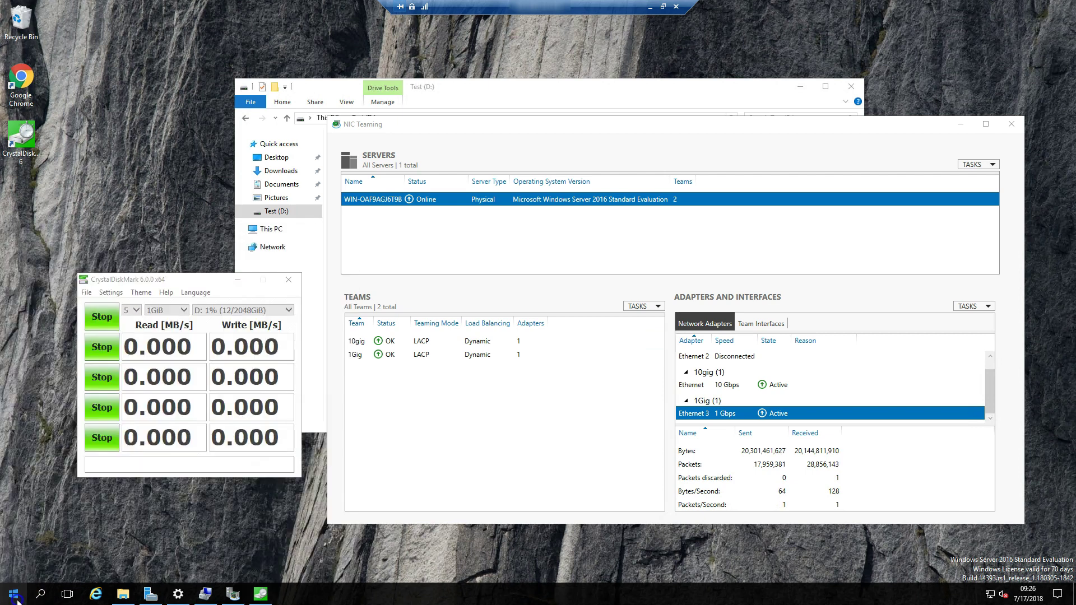
pyautogui.click(14, 599)
pyautogui.write('iscsi')
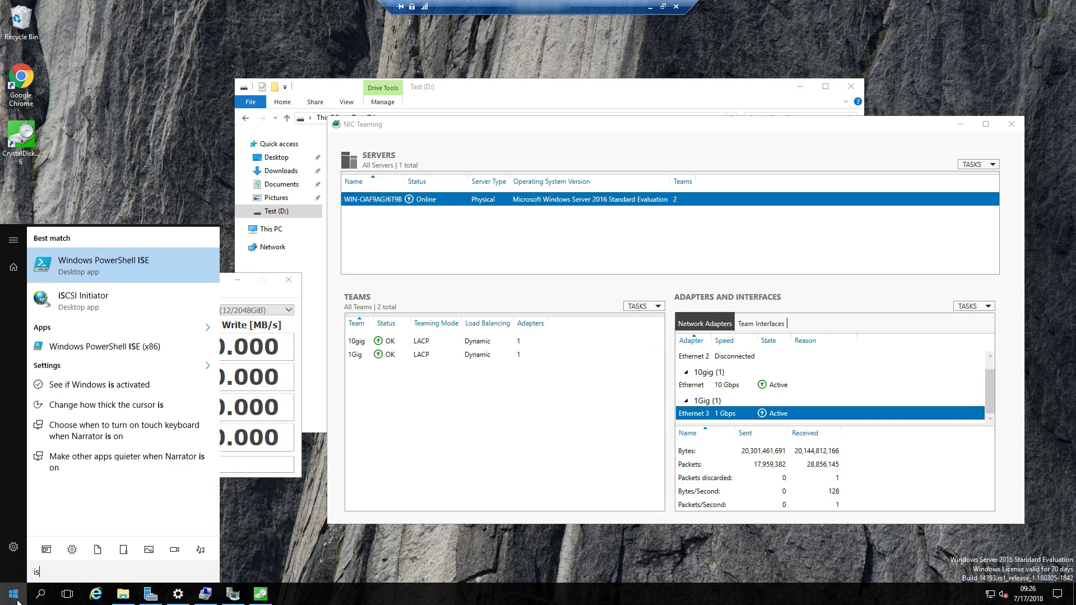
pyautogui.press('Return')
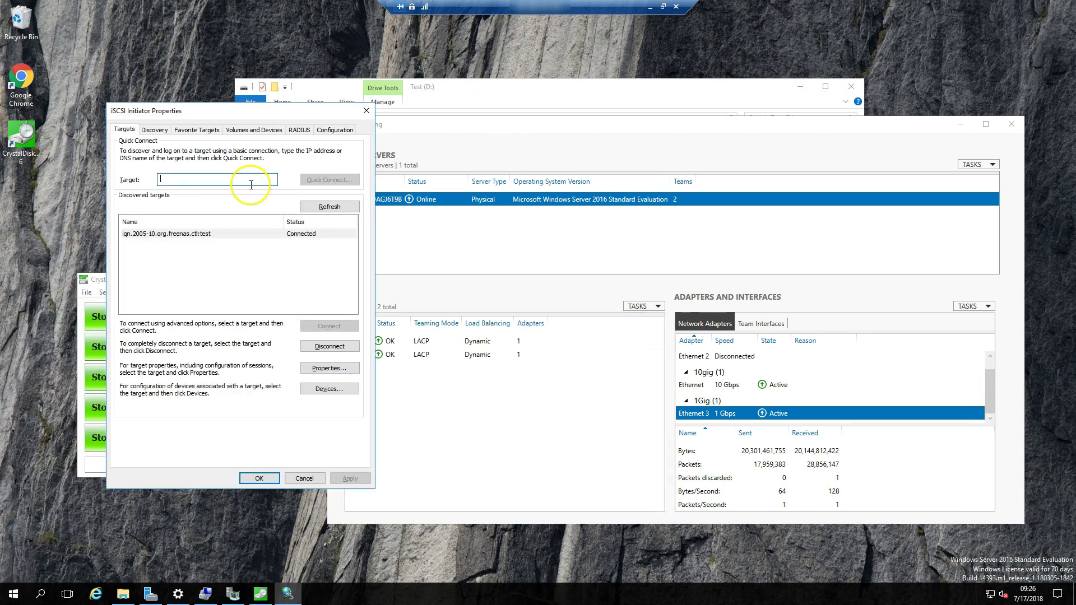
pyautogui.click(177, 234)
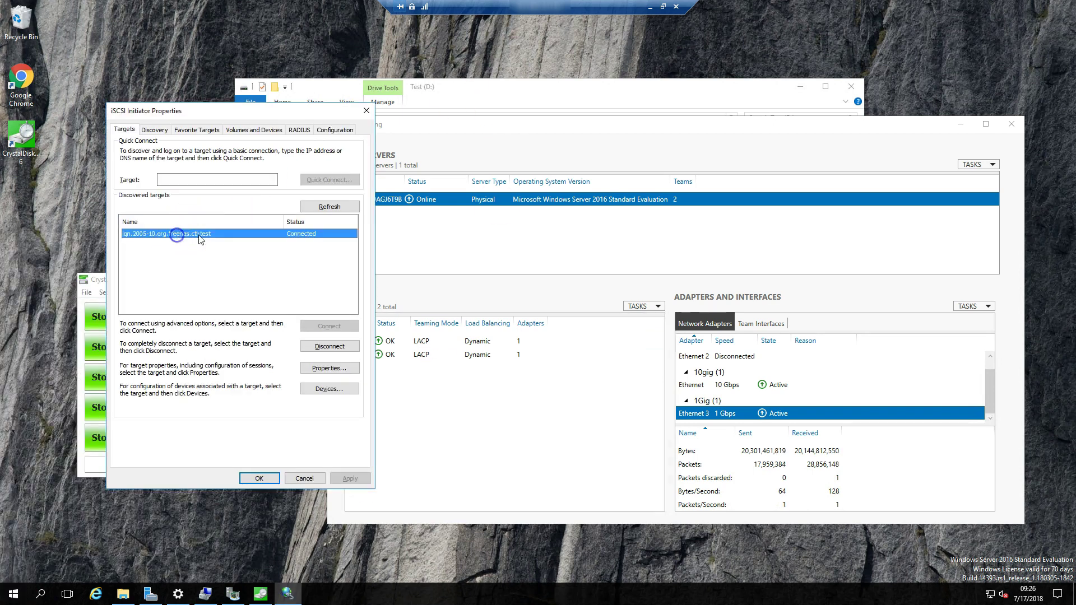
pyautogui.click(303, 479)
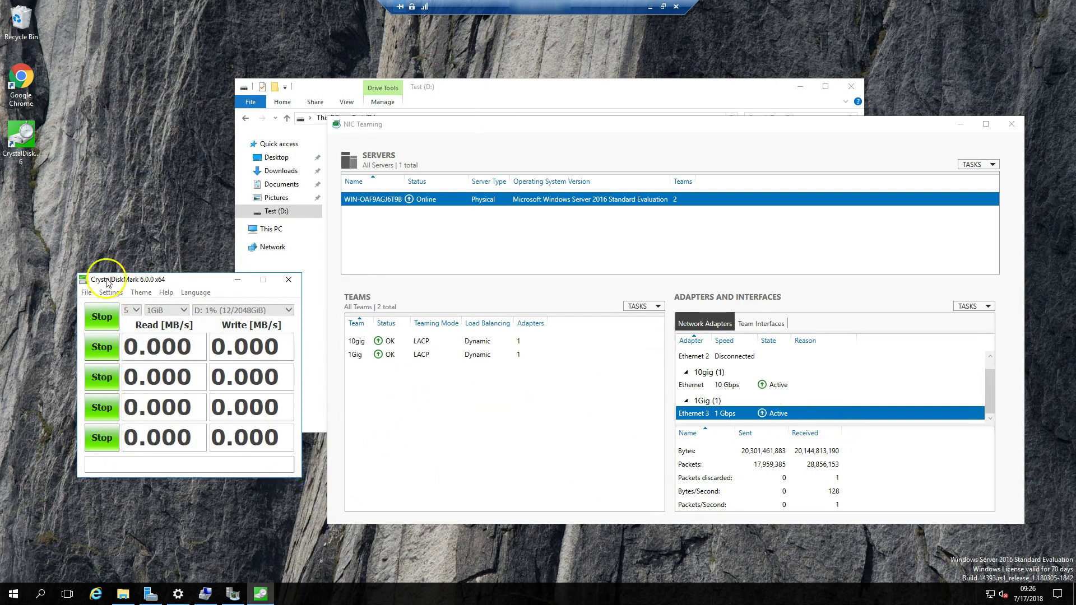
# - Create a New Bitmap Image on the Test (D:) drive
pyautogui.click(456, 99)
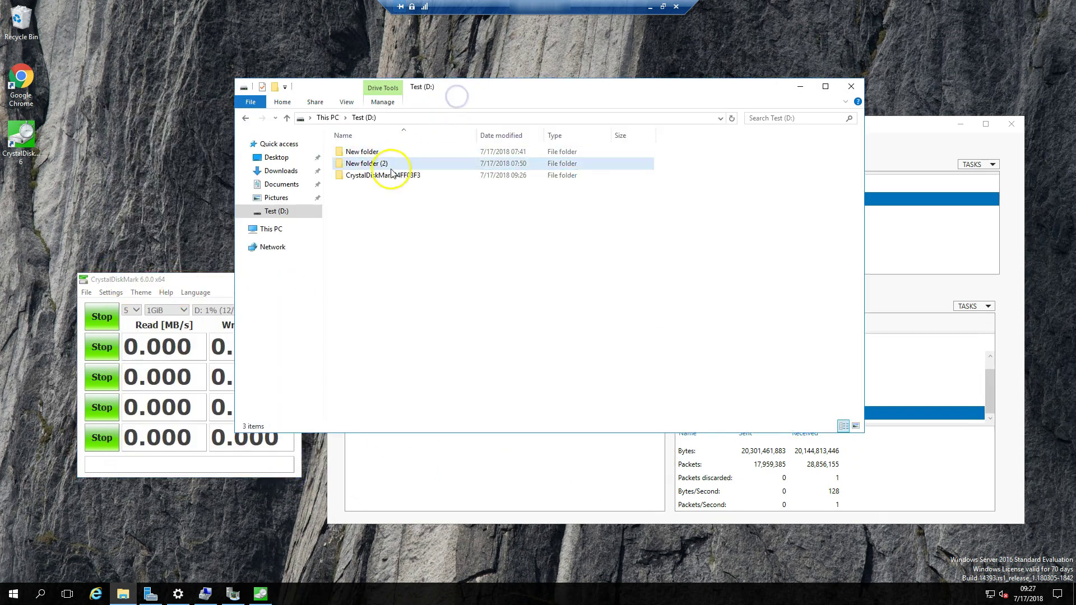
pyautogui.rightClick(405, 262)
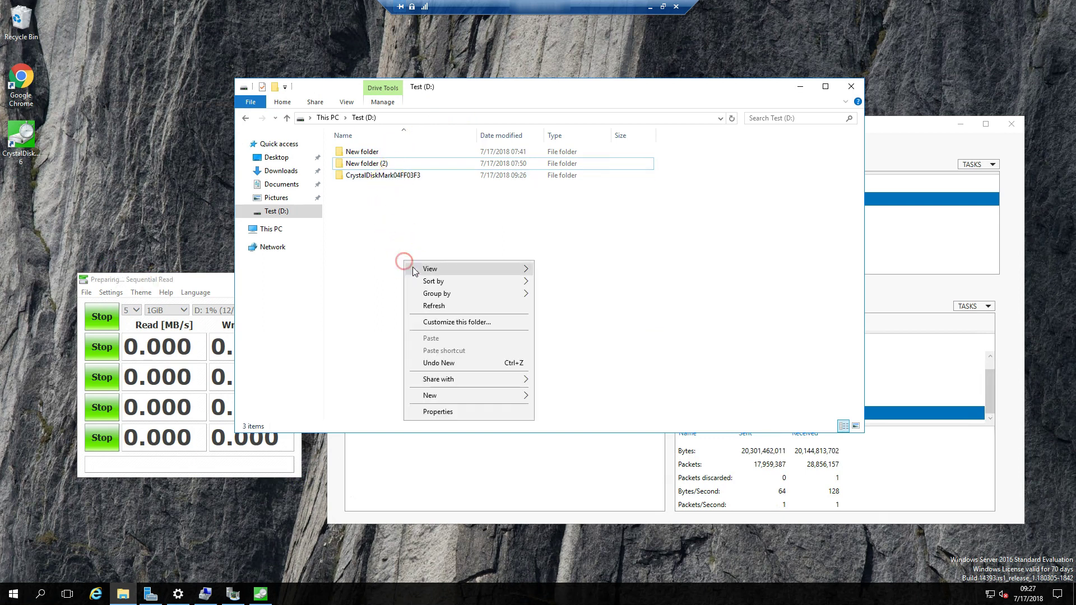
pyautogui.moveTo(500, 396)
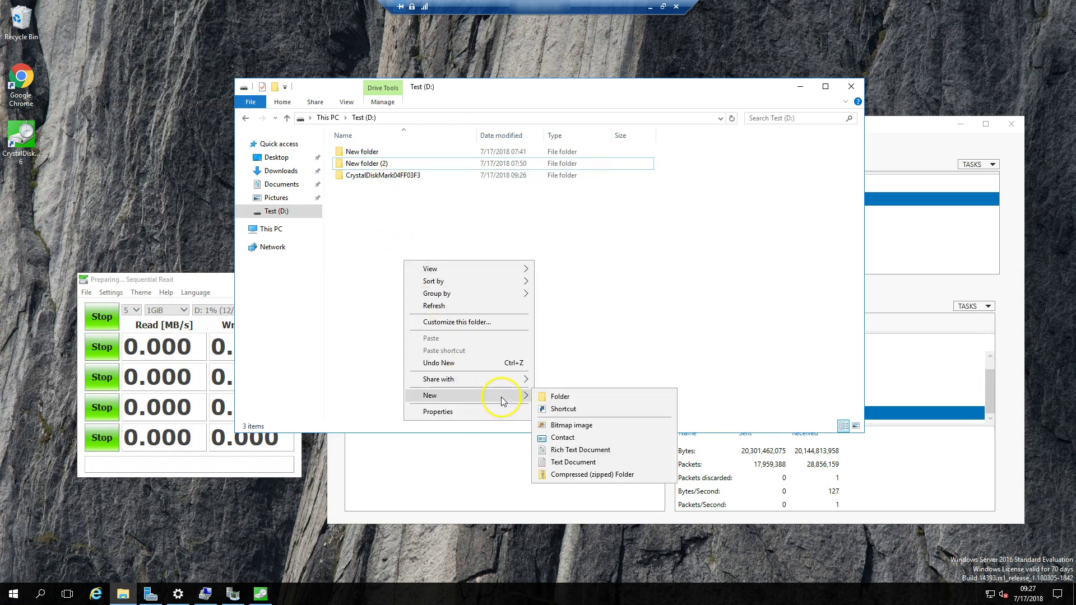
pyautogui.click(569, 424)
# - Add a New Rich Text Document to Test (D:), bringing it to five items
pyautogui.rightClick(385, 247)
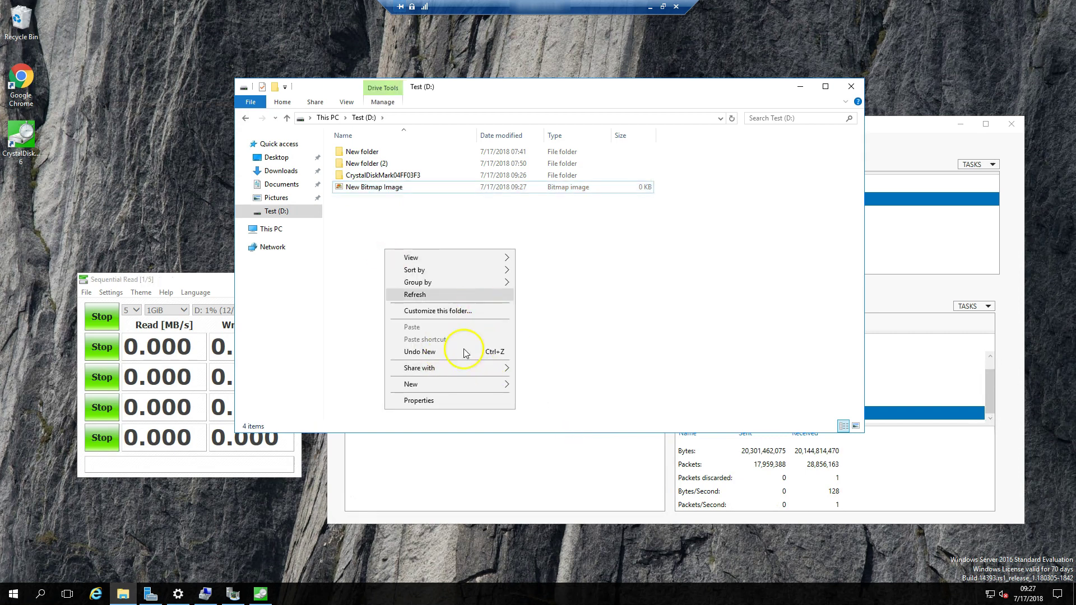
pyautogui.moveTo(466, 388)
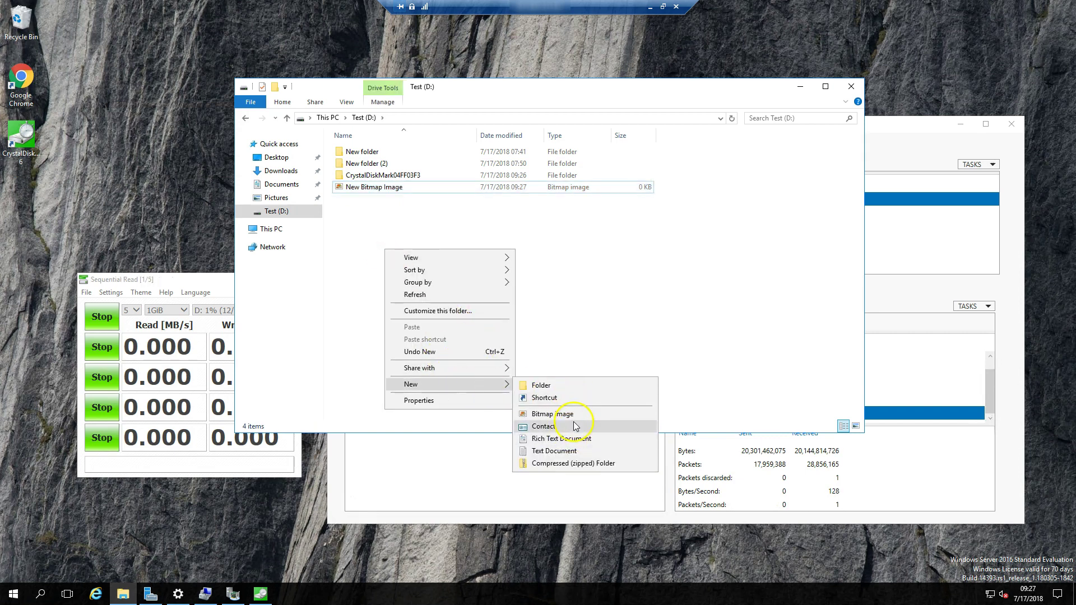
pyautogui.click(571, 439)
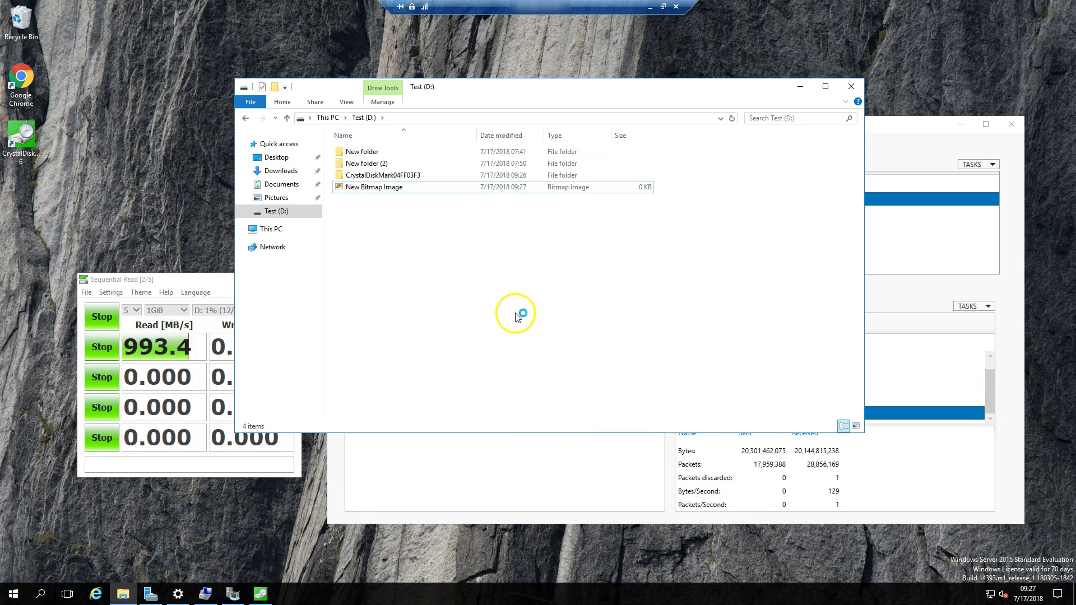
# - Bring CrystalDiskMark forward and let the run finish at 1030.4 MB/s read, 752.6 MB/s write, 4KiB Q1T1 9.701/12.00 MB/s
pyautogui.click(159, 280)
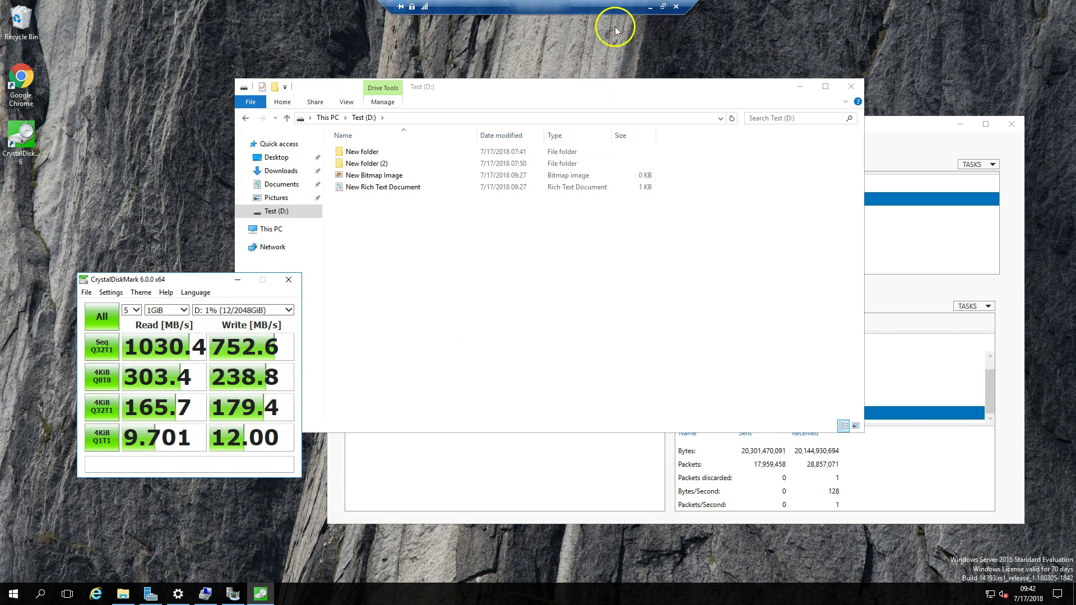
# - Reload the CM24X Stack page, verify port 24 on the first switch is disconnected, then resume the server session
pyautogui.click(650, 7)
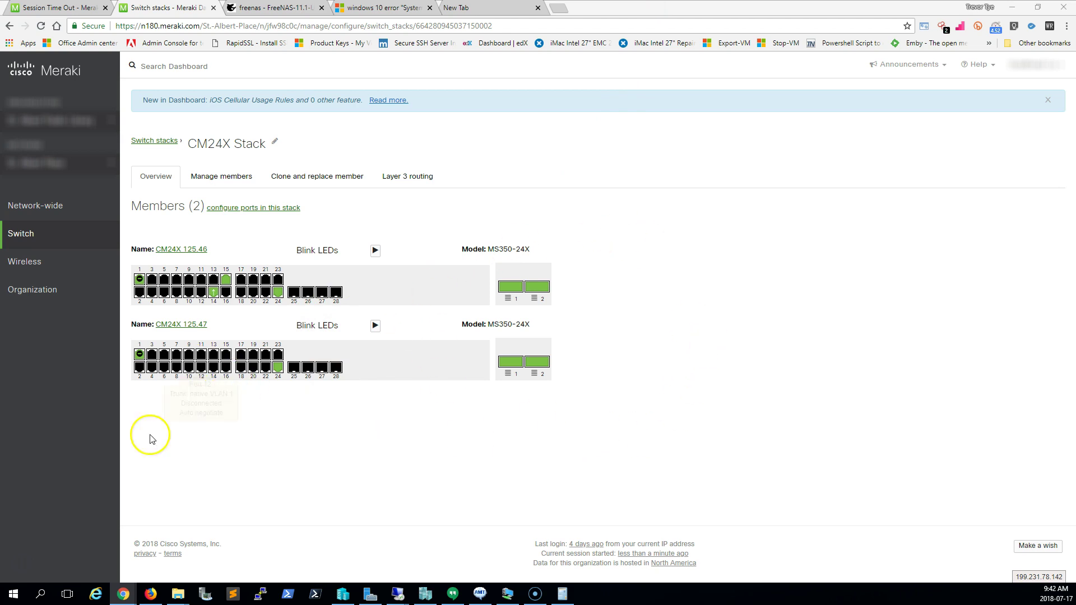
pyautogui.click(41, 26)
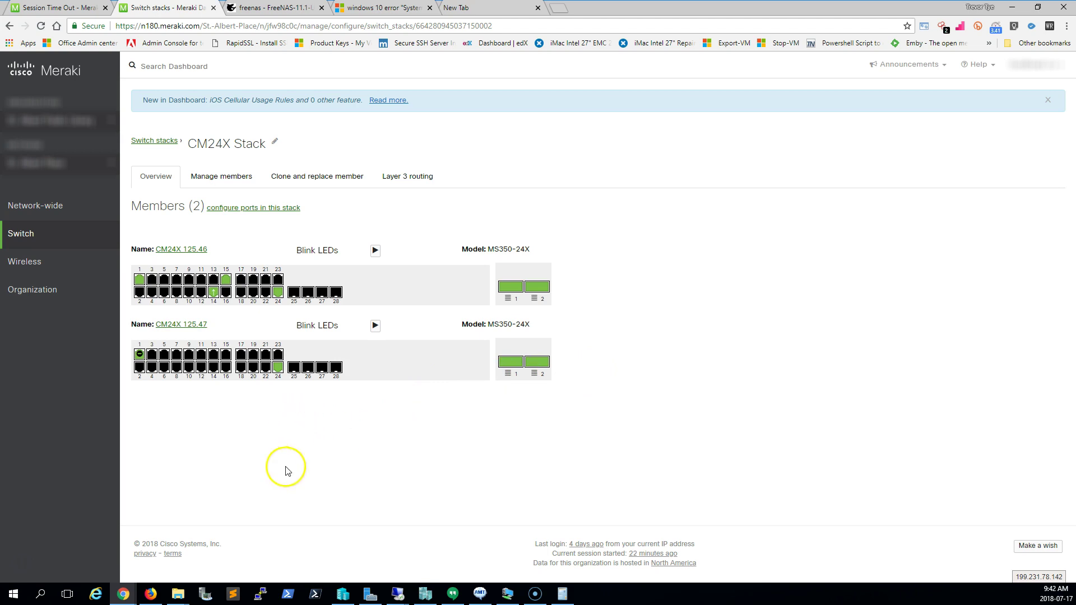
pyautogui.moveTo(278, 295)
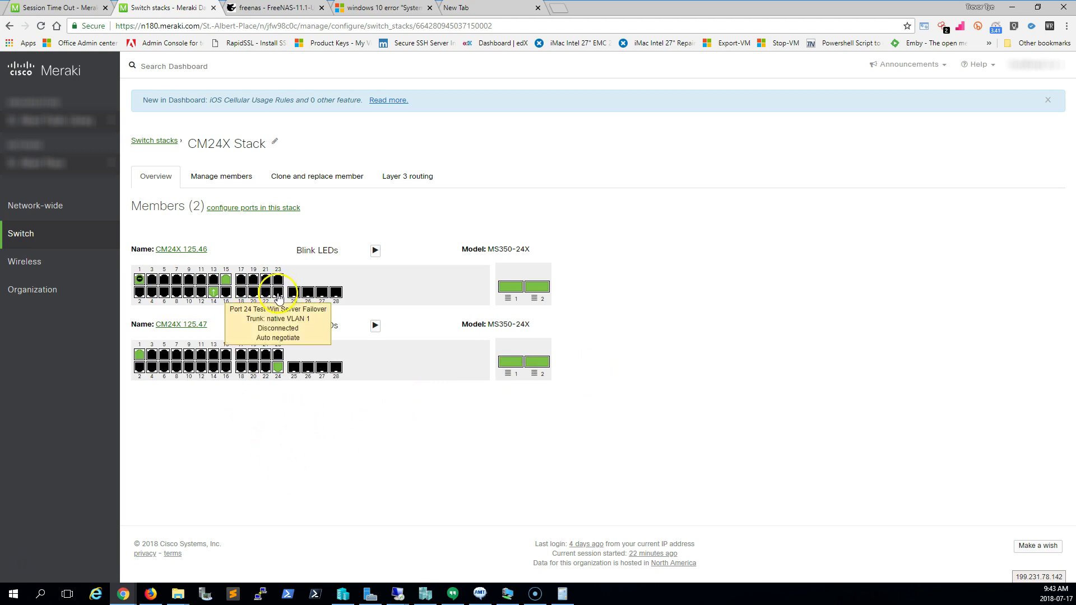
pyautogui.moveTo(140, 359)
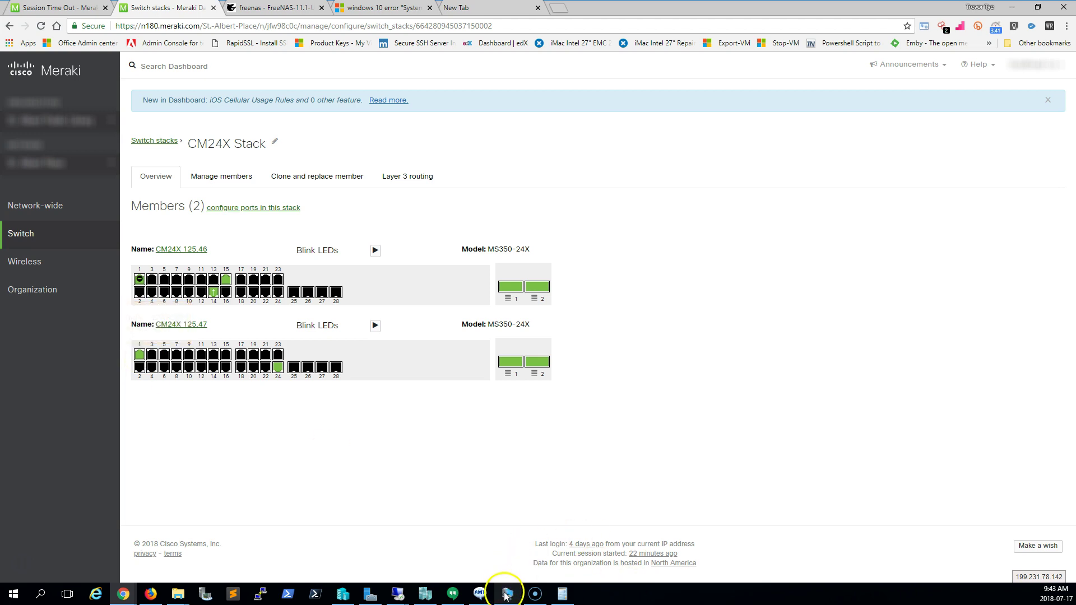
pyautogui.moveTo(396, 593)
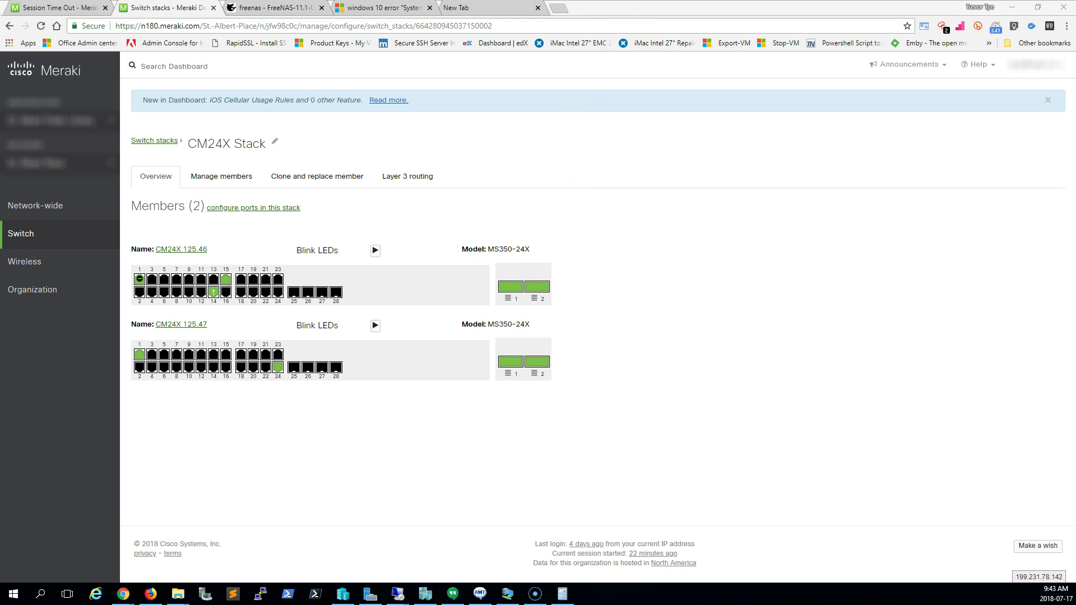
pyautogui.click(398, 594)
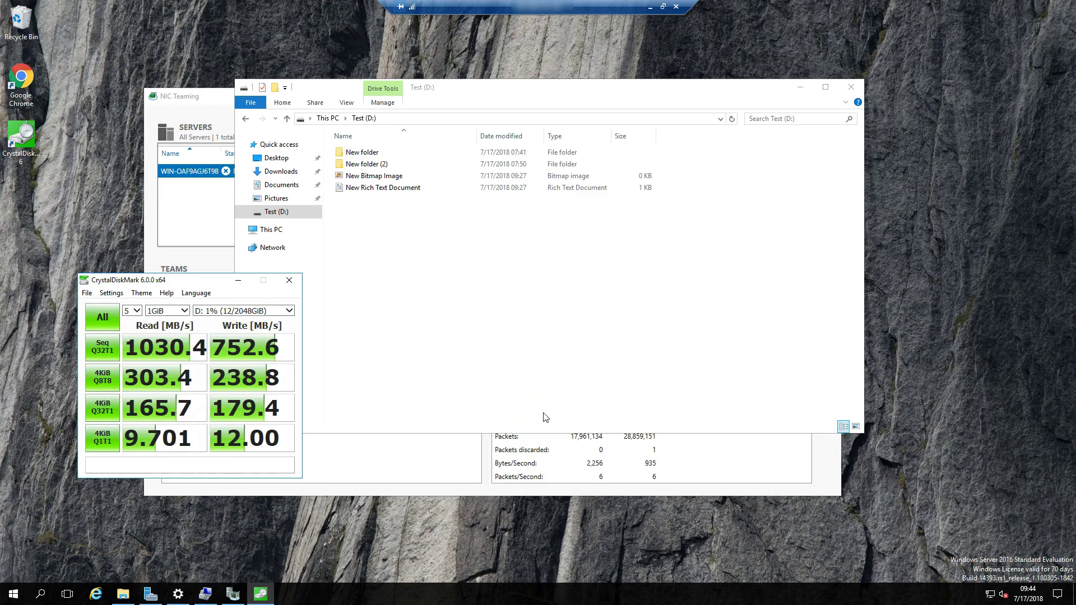
# - Check NIC Teaming: the 10gig team is at Fault with media disconnected, while 1Gig stays OK
pyautogui.click(185, 101)
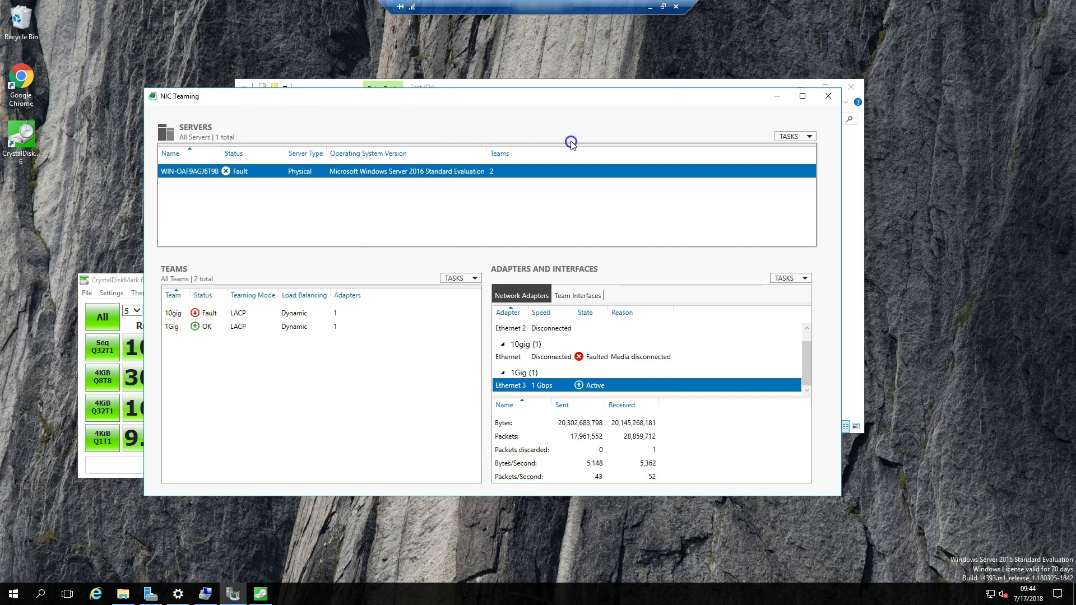
# - Move NIC Teaming aside and create New folder (3) on the Test (D:) drive
pyautogui.moveTo(379, 99); pyautogui.dragTo(554, 147)
pyautogui.click(476, 88)
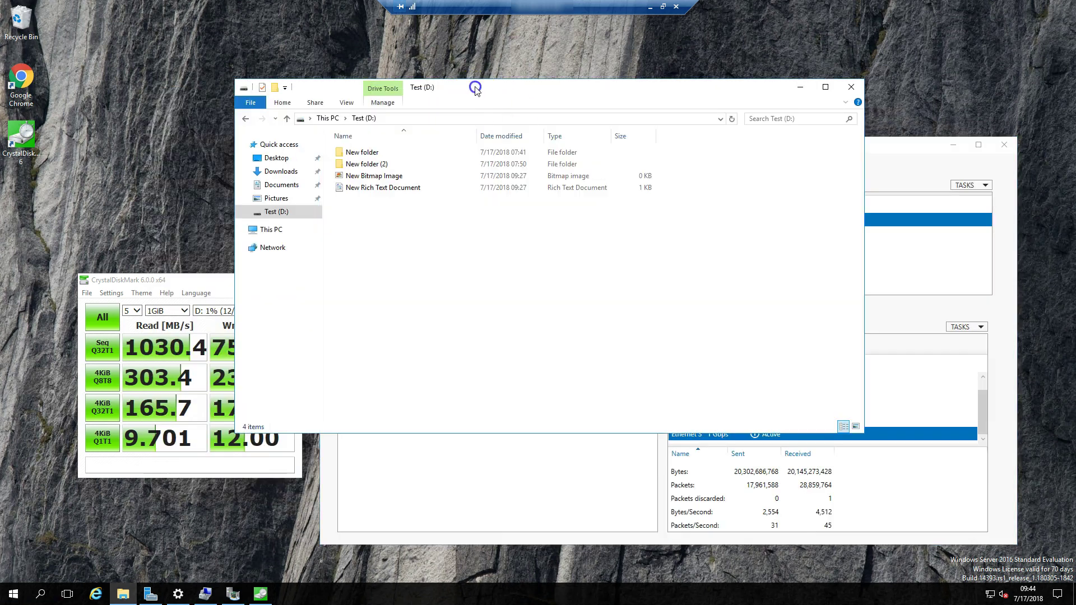
pyautogui.rightClick(400, 245)
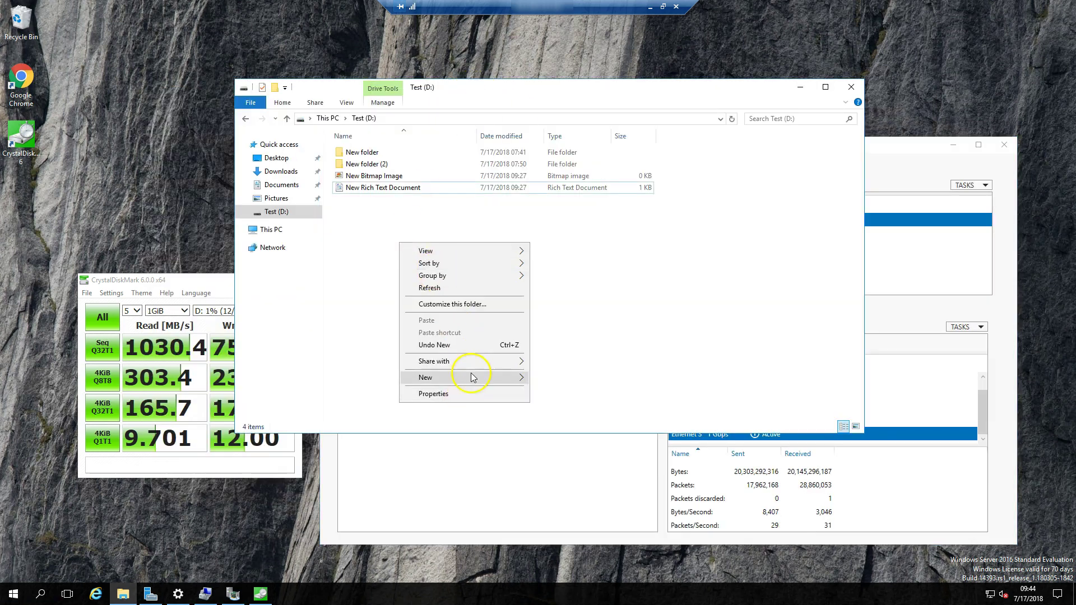
pyautogui.moveTo(481, 377)
pyautogui.click(570, 381)
pyautogui.click(555, 300)
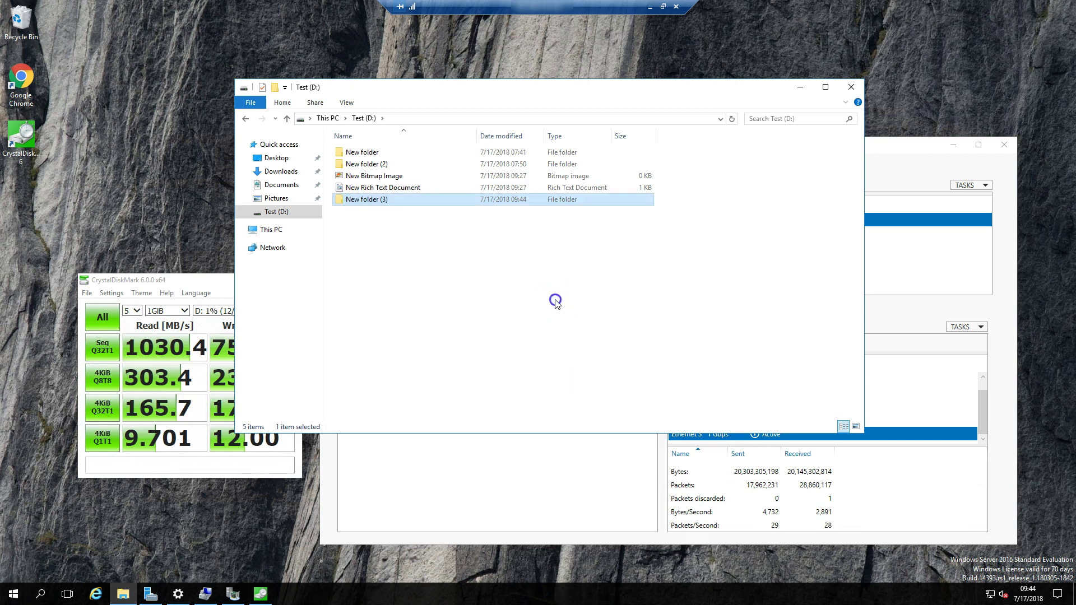
# - Add a New Text Document to Test (D:), then start a full CrystalDiskMark run with All
pyautogui.rightClick(419, 272)
pyautogui.moveTo(506, 416)
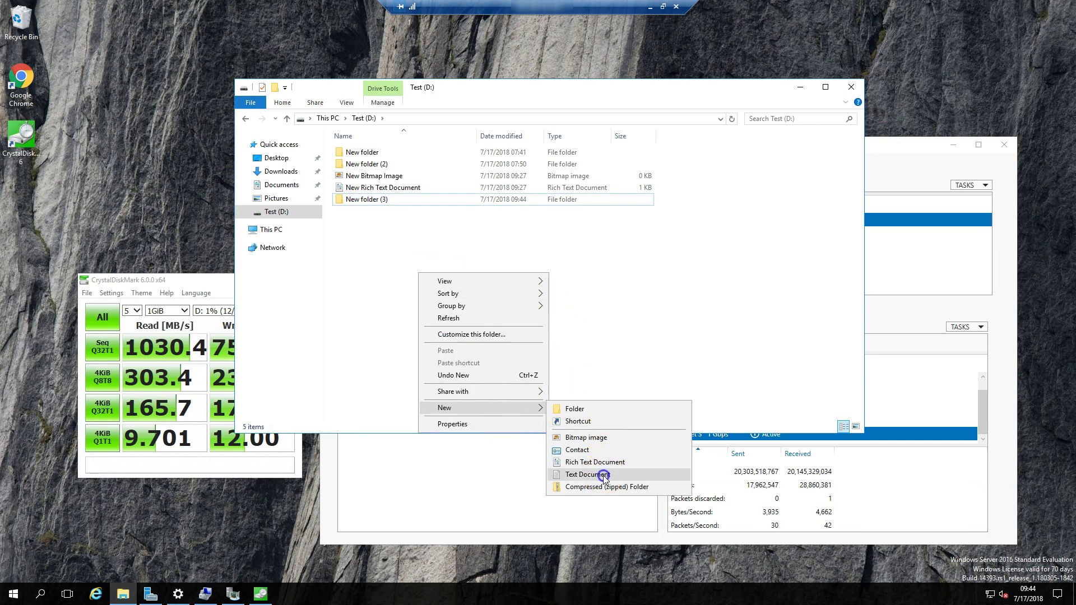
pyautogui.click(585, 474)
pyautogui.click(420, 312)
pyautogui.rightClick(479, 306)
pyautogui.click(448, 328)
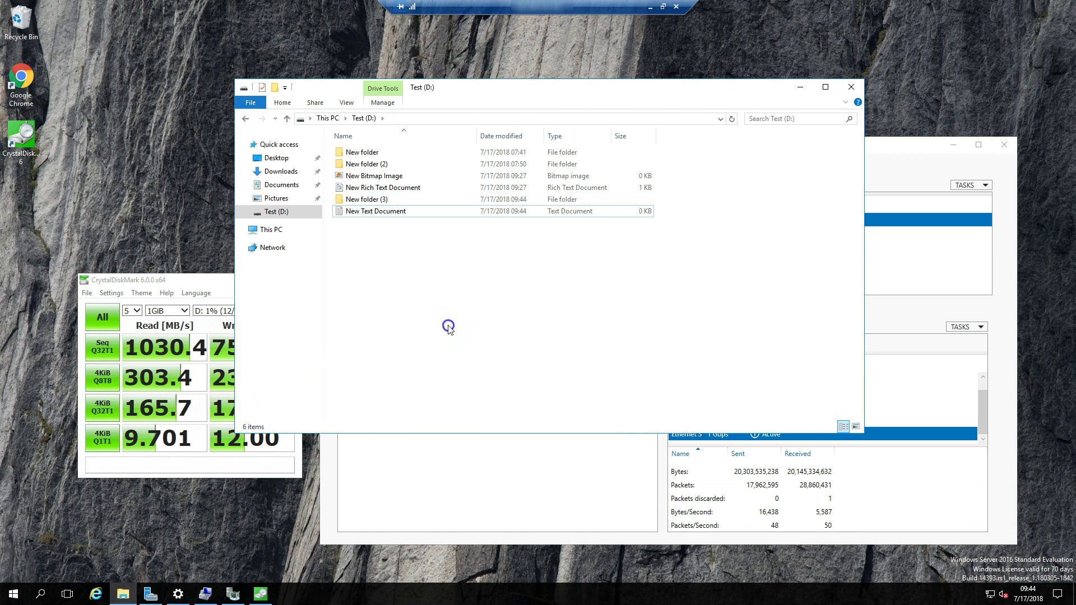
pyautogui.click(120, 280)
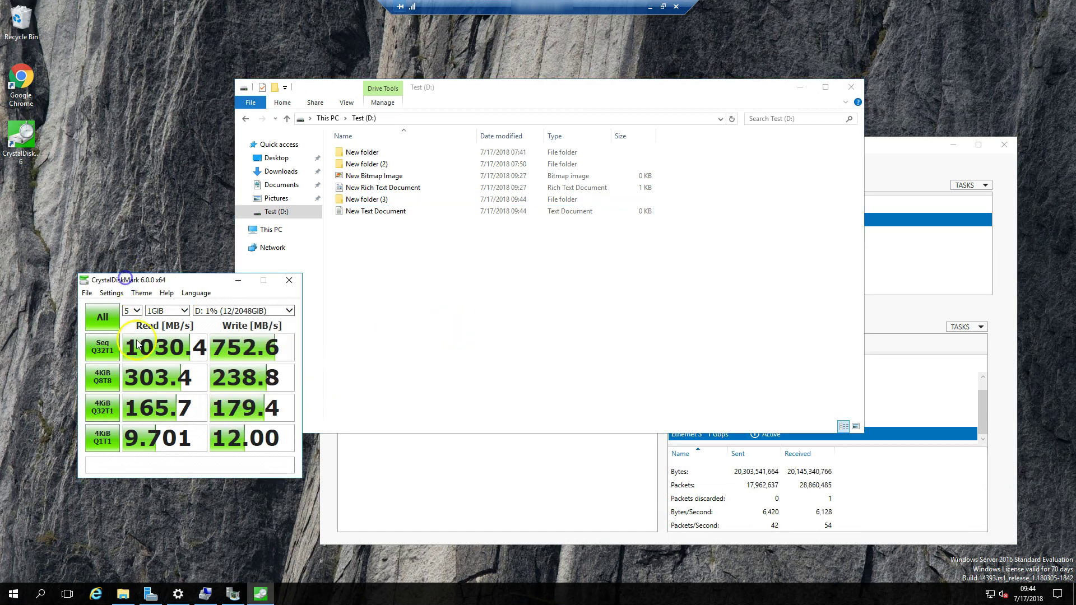
pyautogui.click(102, 318)
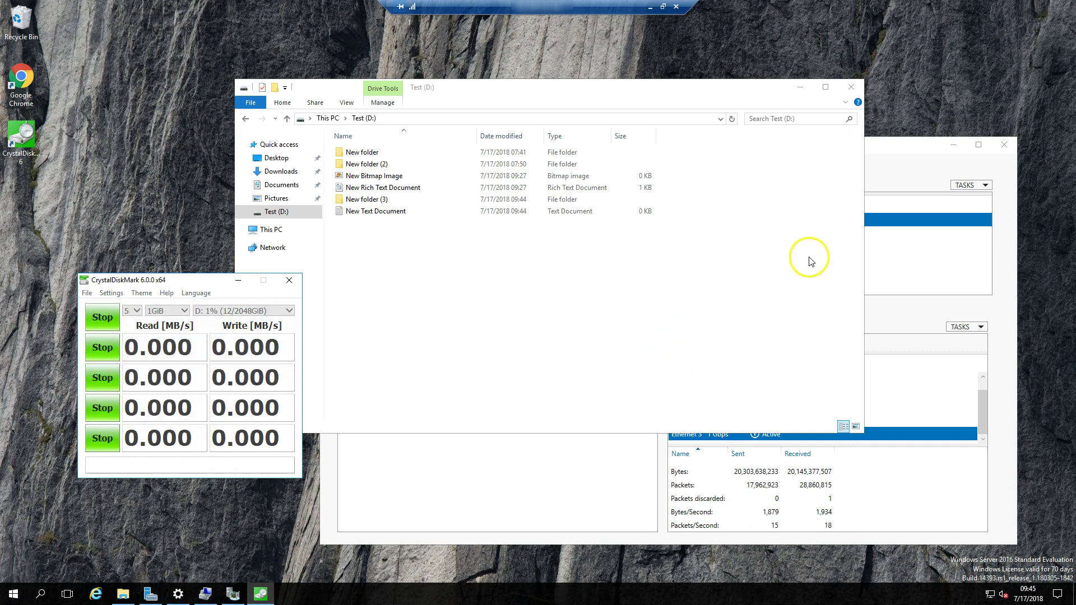
# - Open Port 1: Test Win Server Failover on the second stack member, showing 859.7 Mbps through the Windows server
pyautogui.click(651, 6)
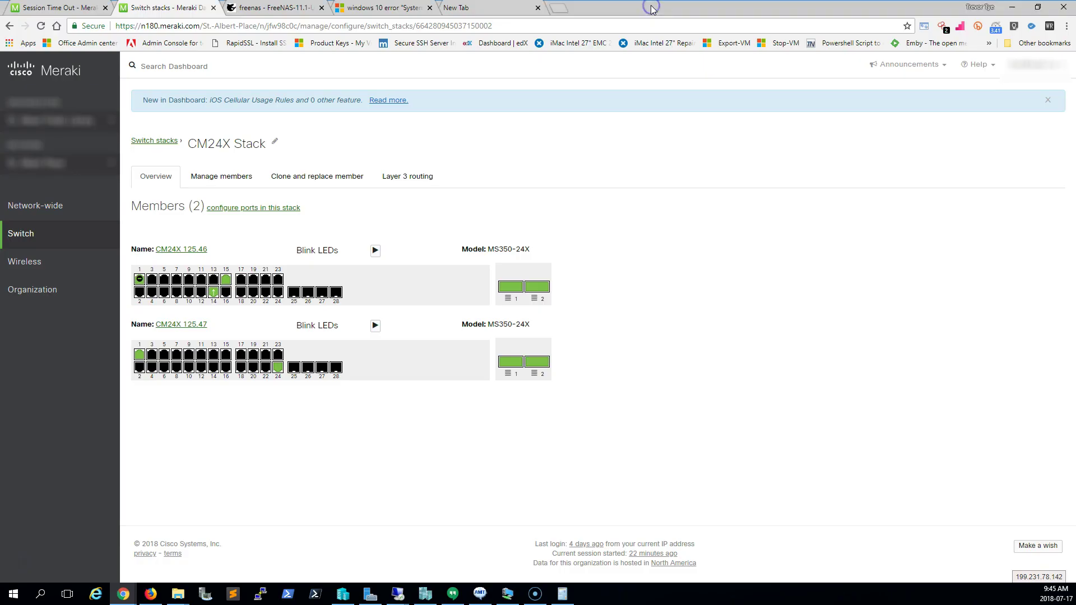
pyautogui.moveTo(211, 294)
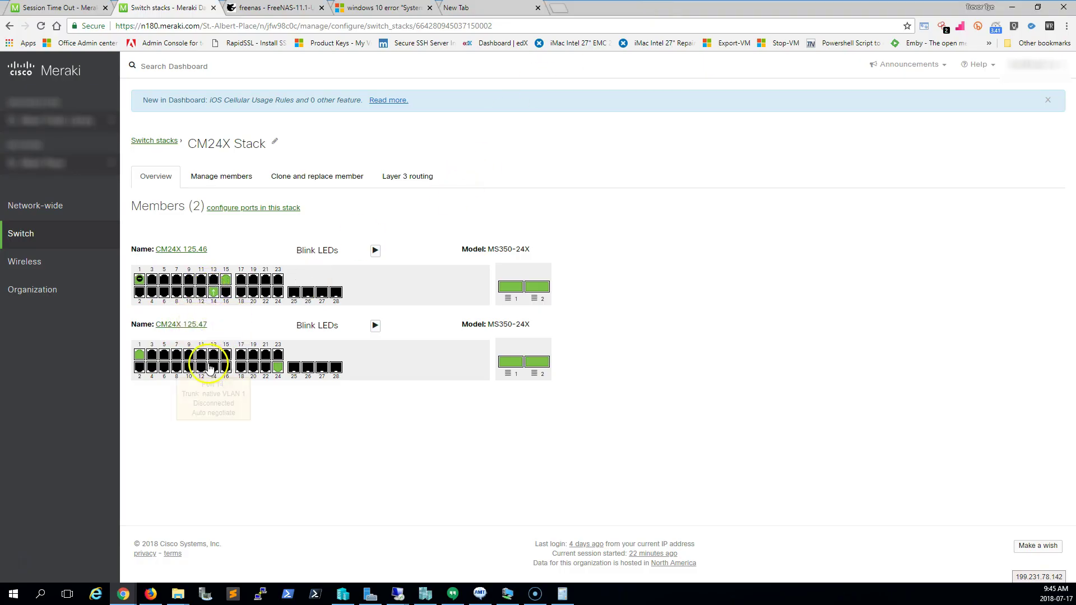
pyautogui.click(139, 355)
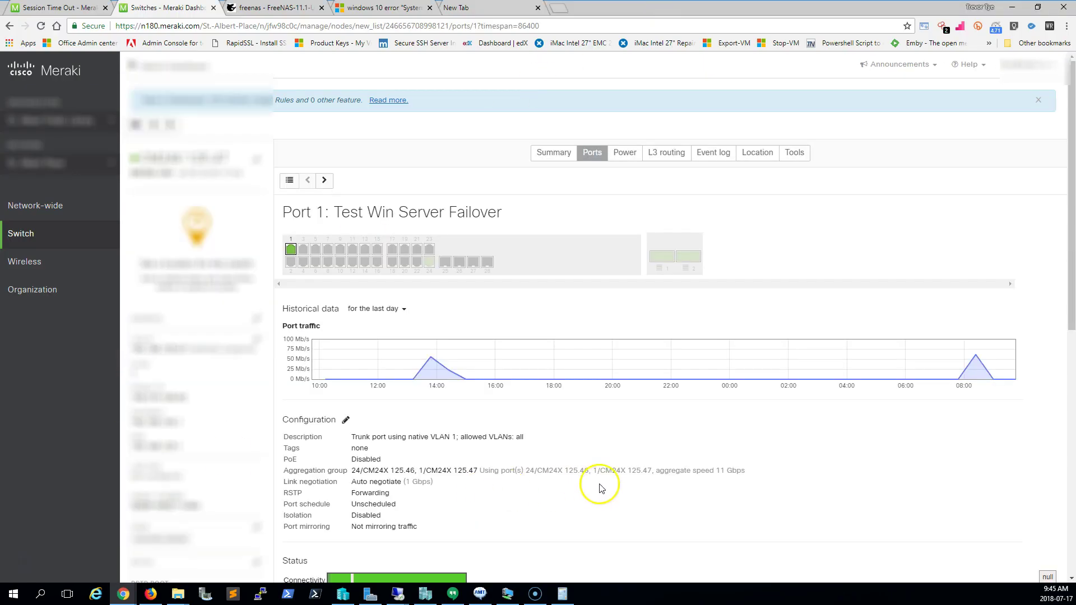
pyautogui.scroll(-4, 459, 489)
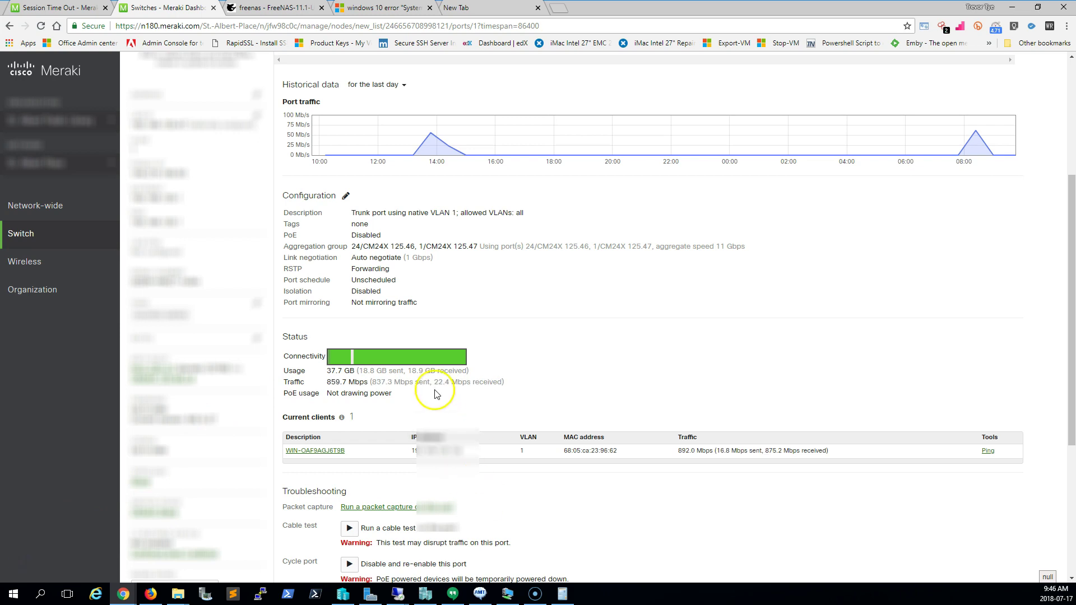
# - Resume the server session and watch CrystalDiskMark reach reads of 118.5, 116.7, 113.6 and 11.96 MB/s
pyautogui.click(398, 595)
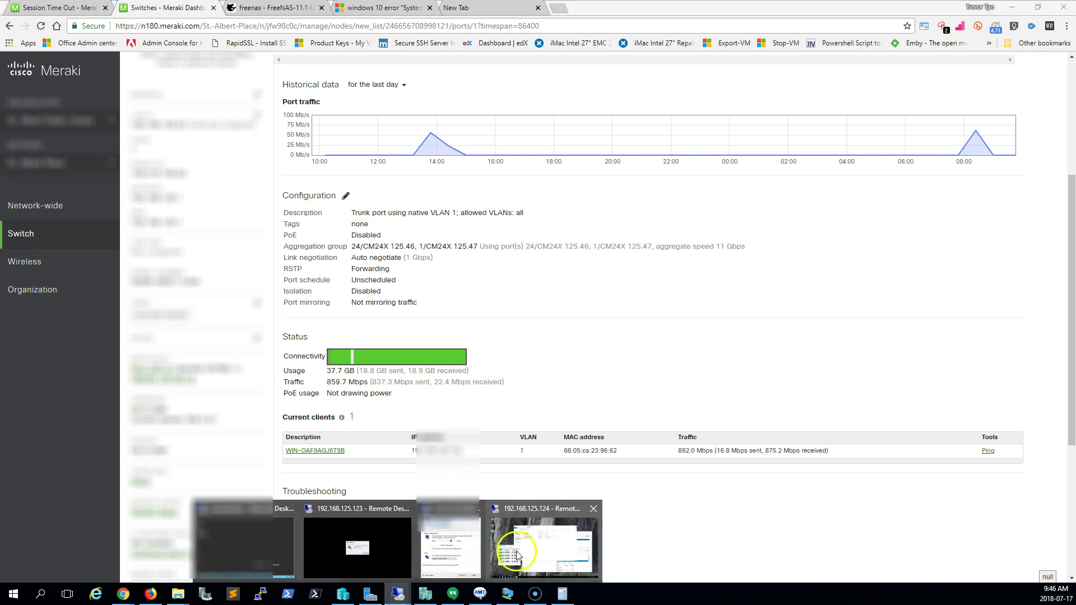
pyautogui.click(544, 546)
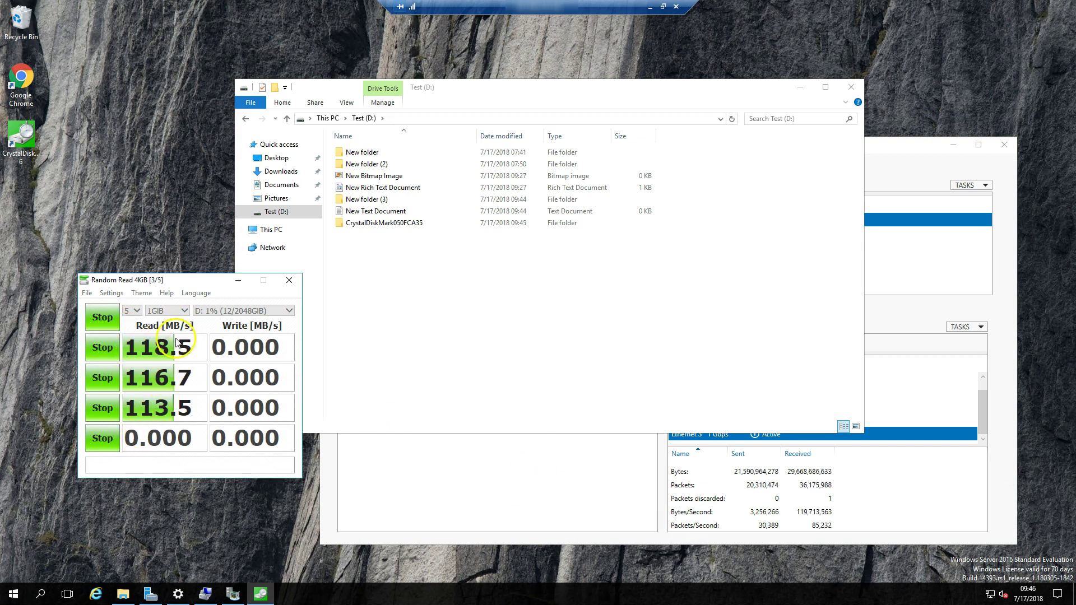
pyautogui.moveTo(171, 422)
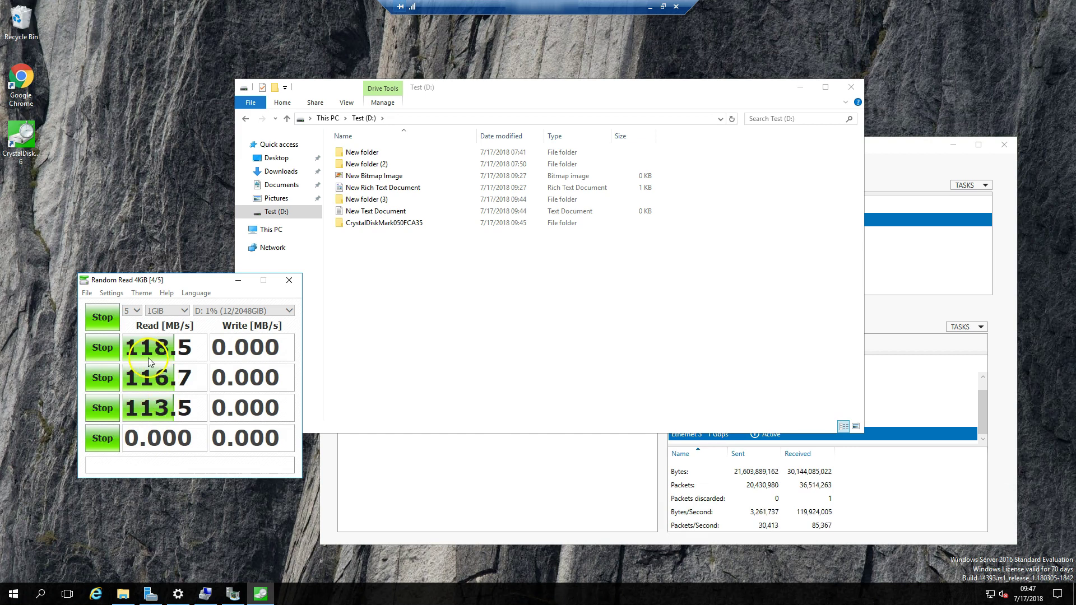
pyautogui.click(534, 293)
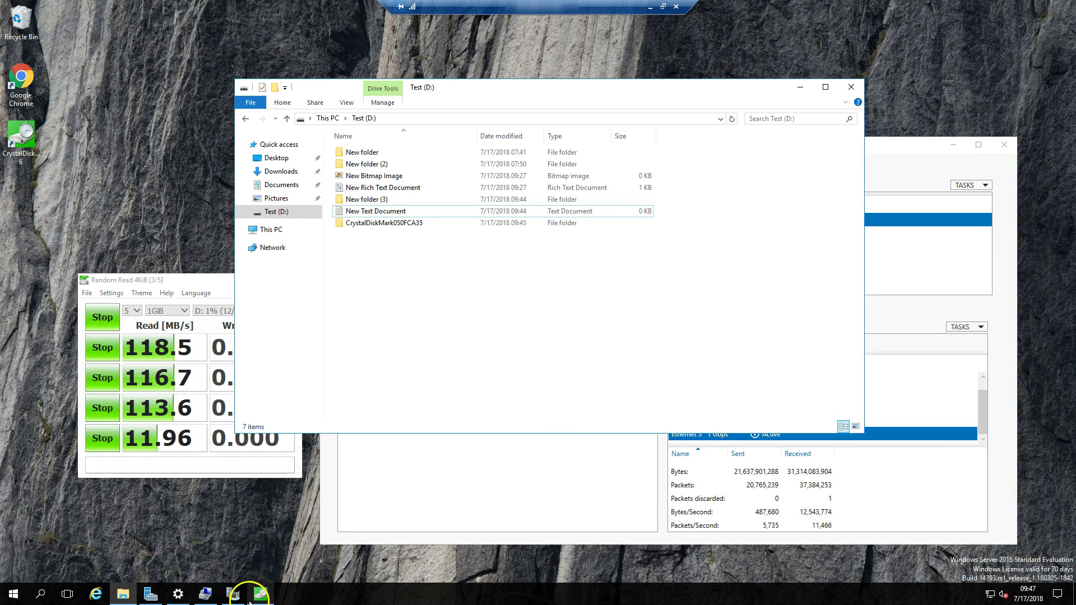
# - List the NIC team interfaces (10gig team disconnected, 1Gig team connected), then minimize the remote session
pyautogui.click(596, 477)
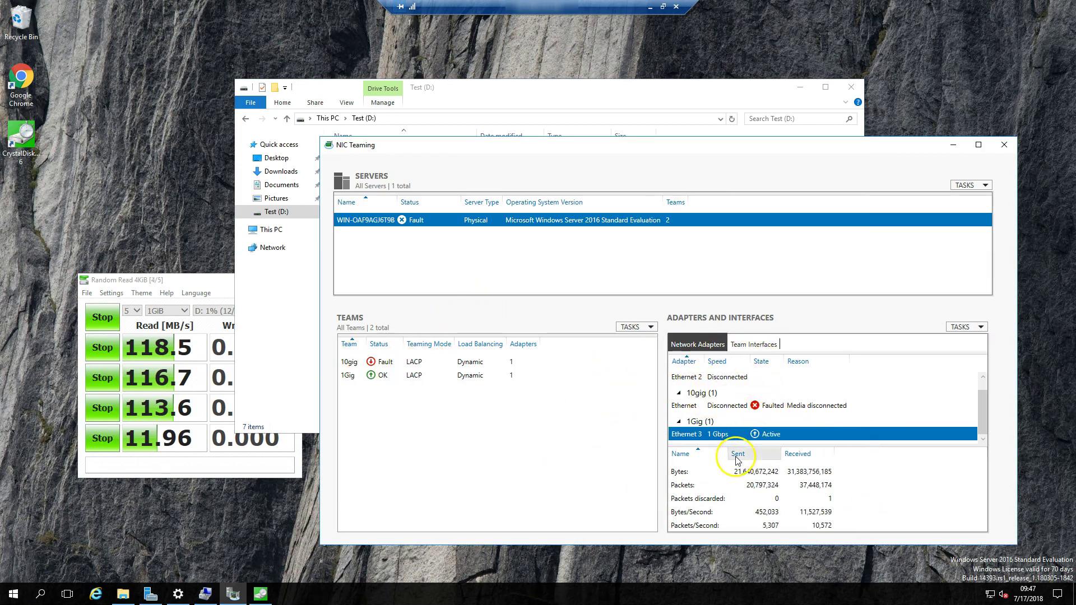
pyautogui.click(760, 346)
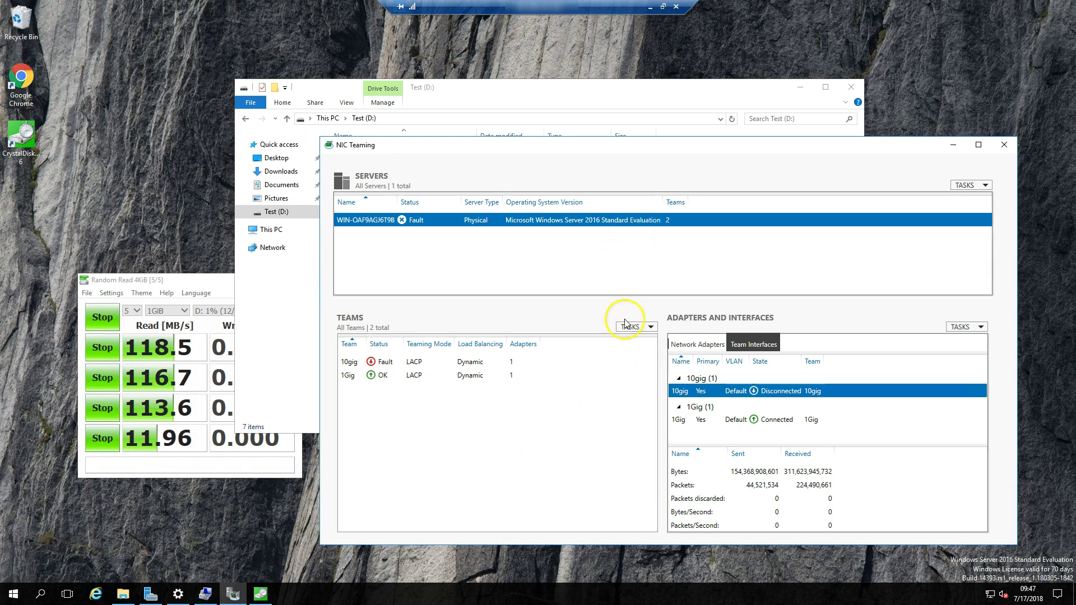
pyautogui.click(649, 6)
# - Confirm ix1 and lagg0 are Active in FreeNAS Interfaces, then view CPU graphs (idle 79.03%, load 0.62)
pyautogui.click(255, 7)
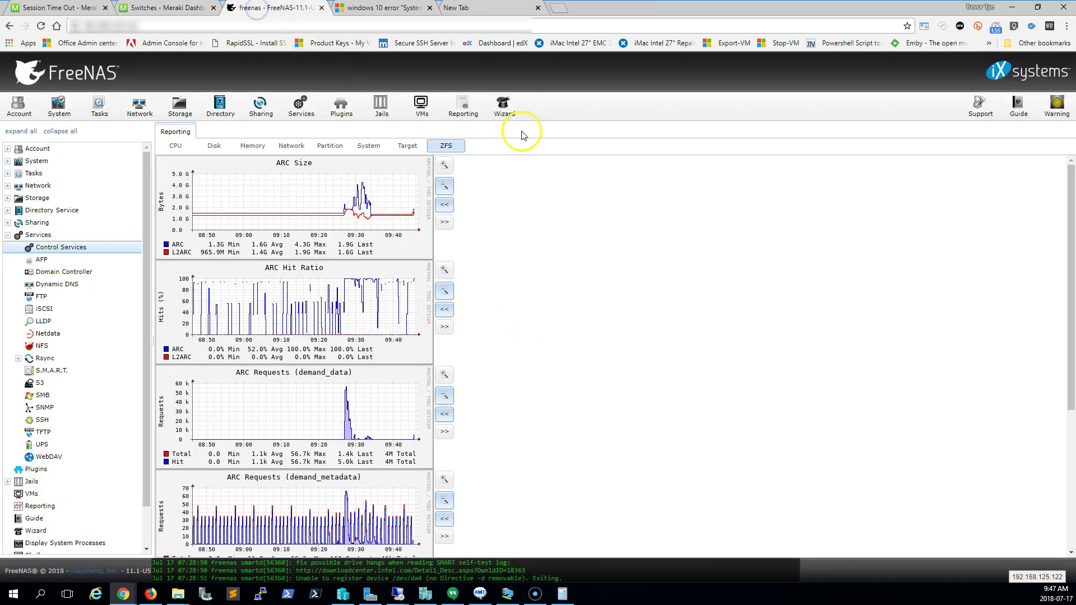
pyautogui.click(139, 106)
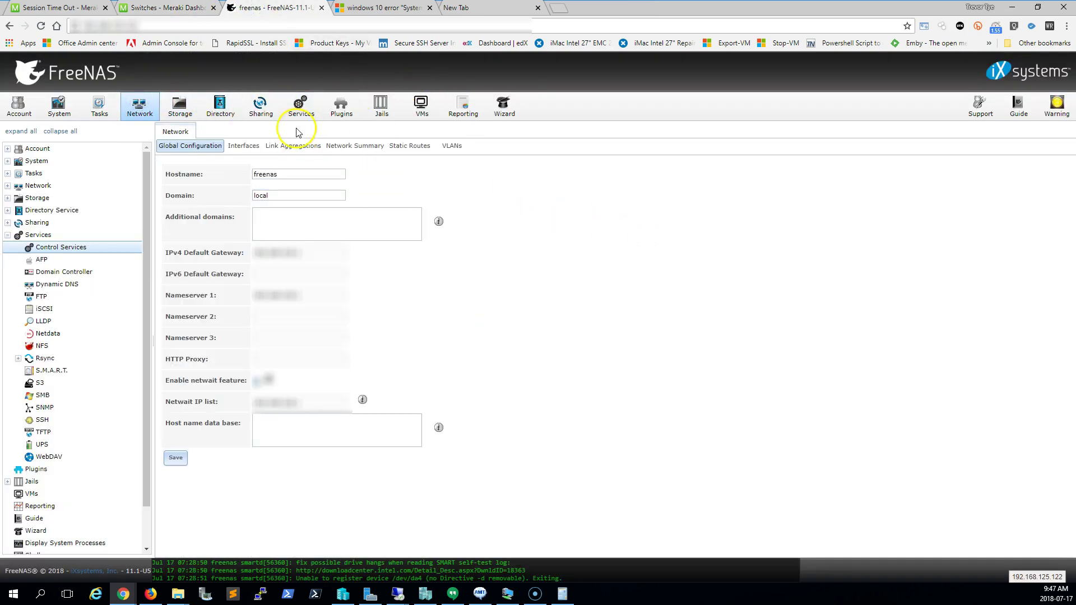
pyautogui.click(241, 141)
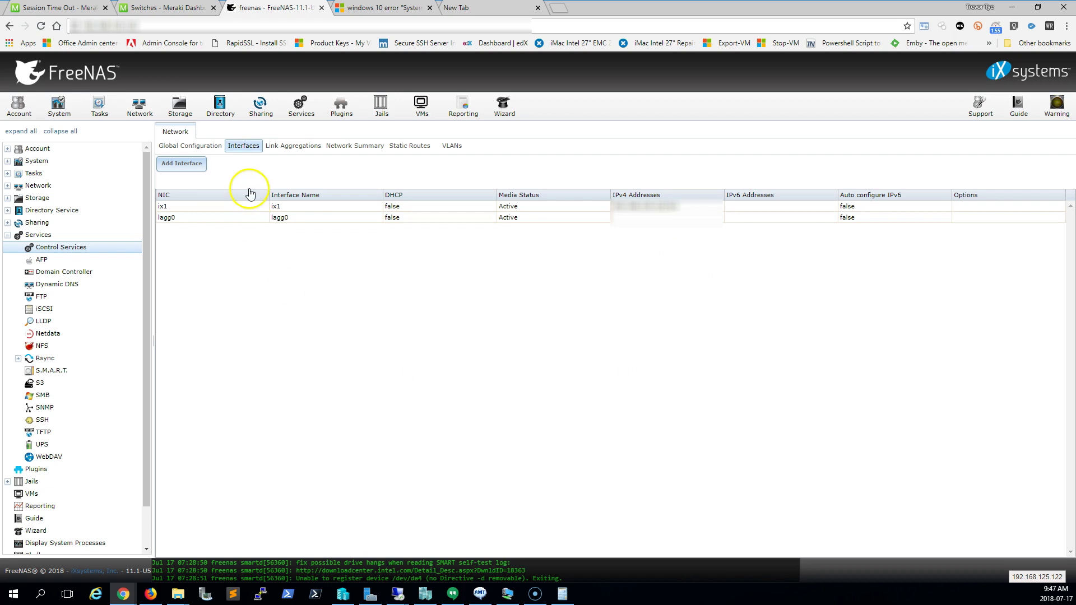
pyautogui.click(242, 218)
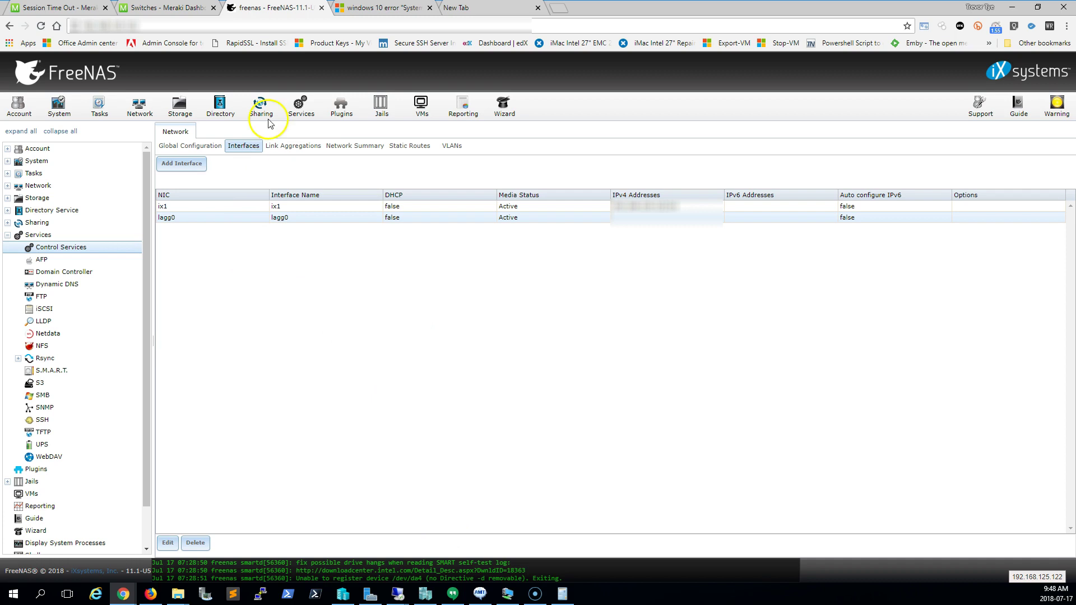
pyautogui.click(463, 107)
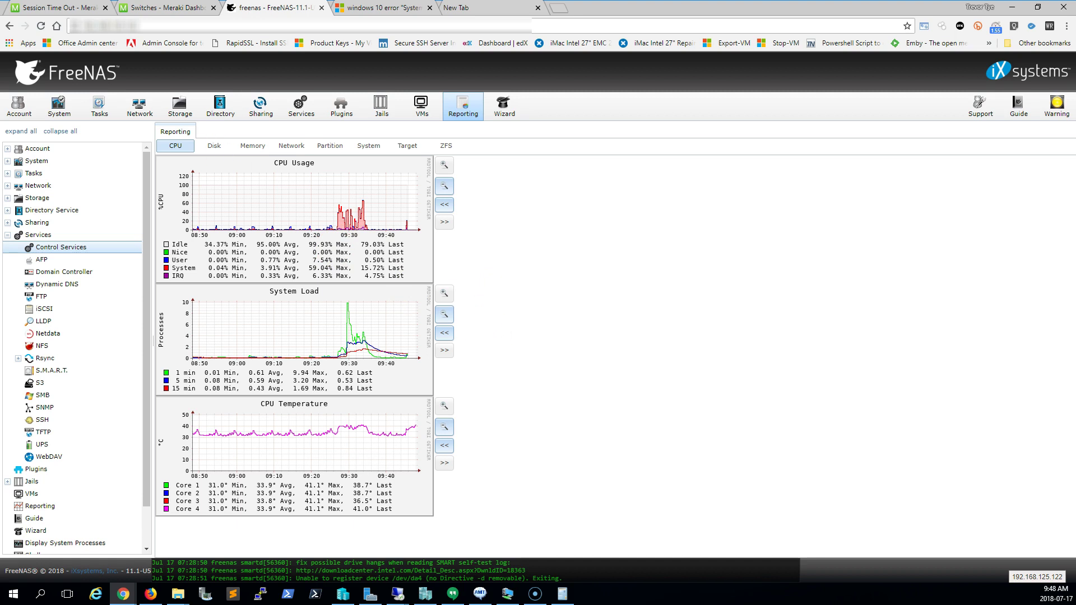
# - Recheck Status and Packets on the Test Win Server Failover port, now at 681.7 Mbps traffic
pyautogui.click(152, 11)
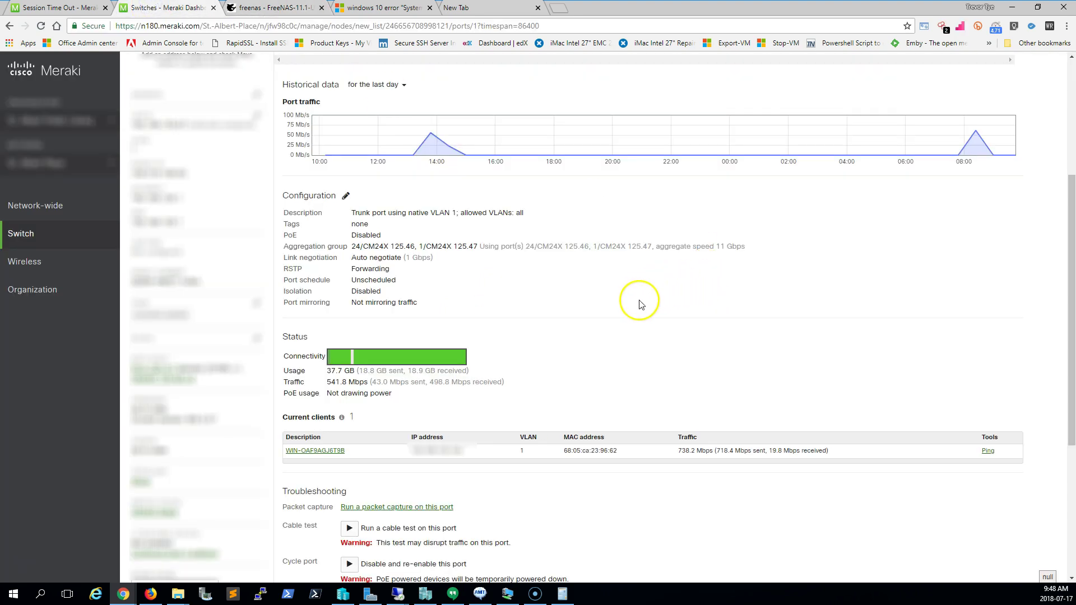
pyautogui.scroll(-4, 638, 302)
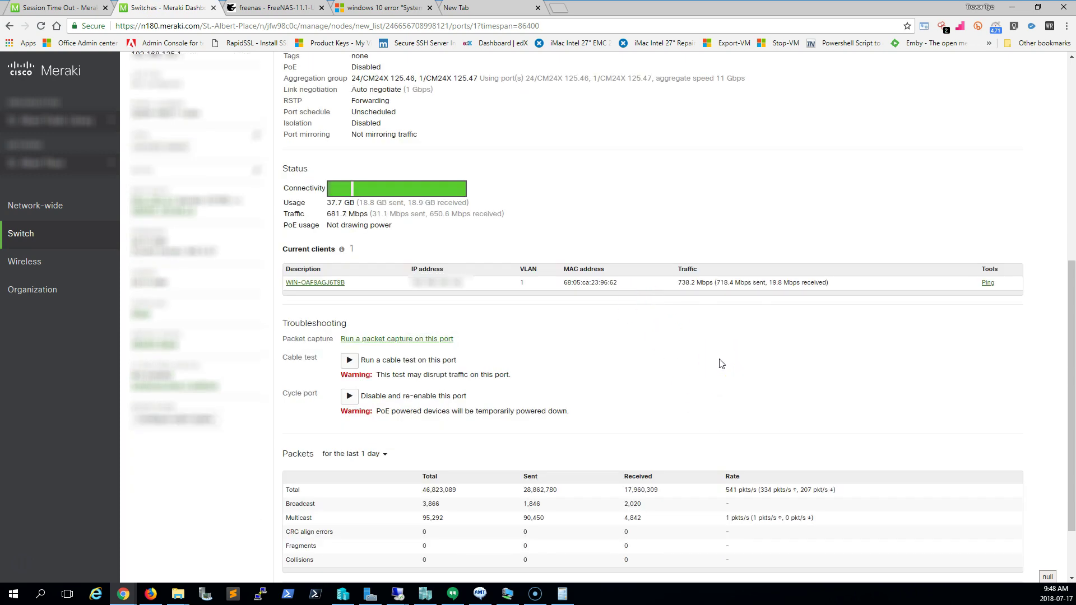
pyautogui.scroll(6, 672, 387)
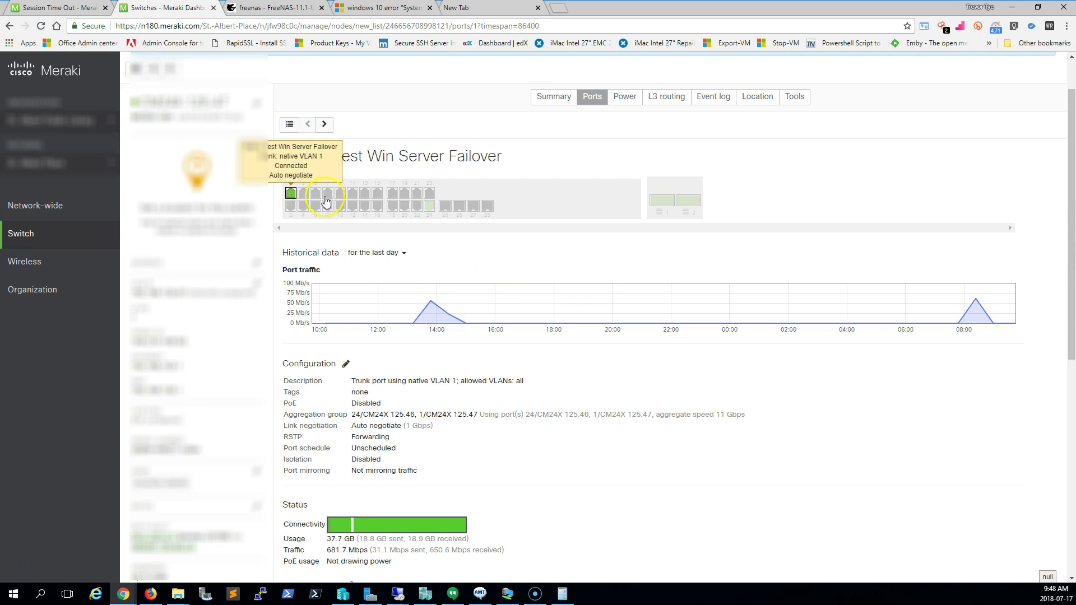
pyautogui.moveTo(430, 210)
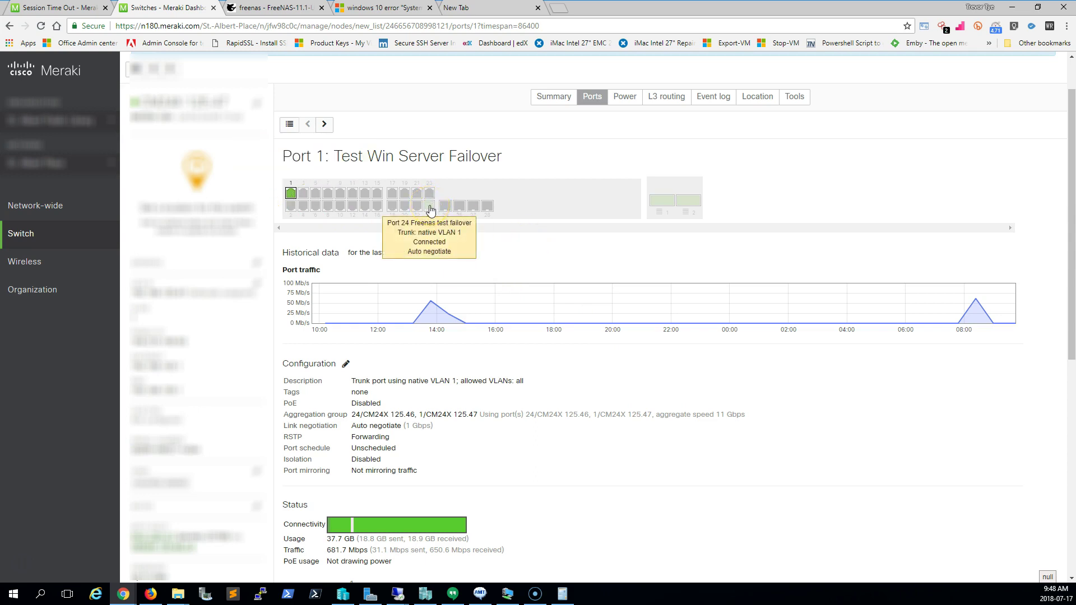